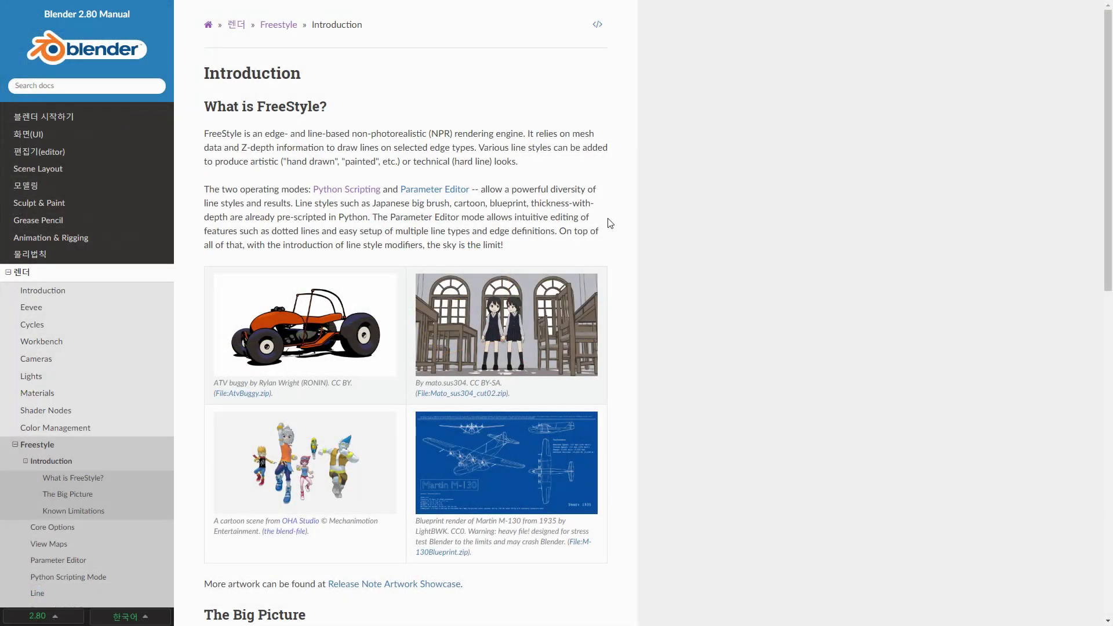
- Translate the Freestyle introduction page of the manual into Korean and enlarge it to 250% to read what Freestyle is
{"action": "right_click", "coordinate": [565, 170]}
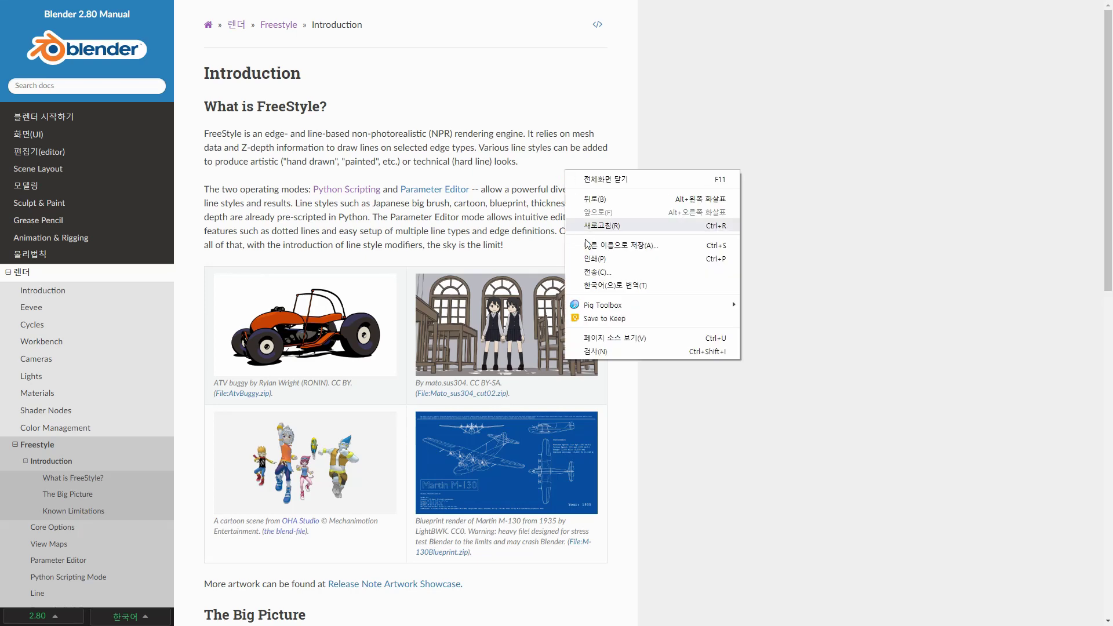
{"action": "left_click", "coordinate": [596, 283]}
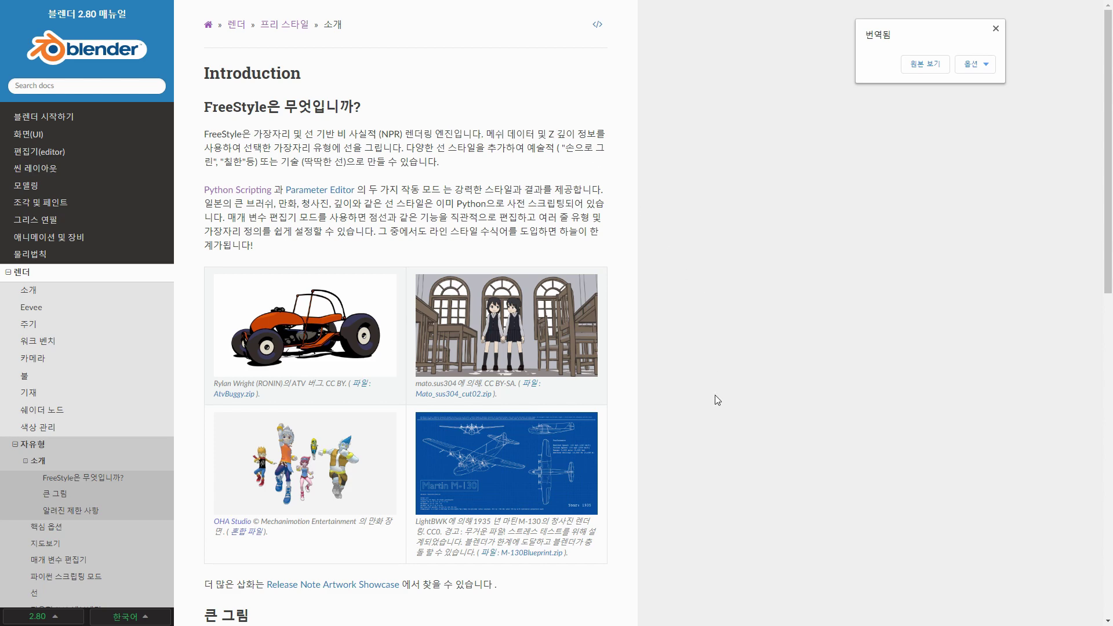
{"action": "scroll", "coordinate": [717, 400], "scroll_direction": "up", "scroll_amount": 6, "text": "ctrl"}
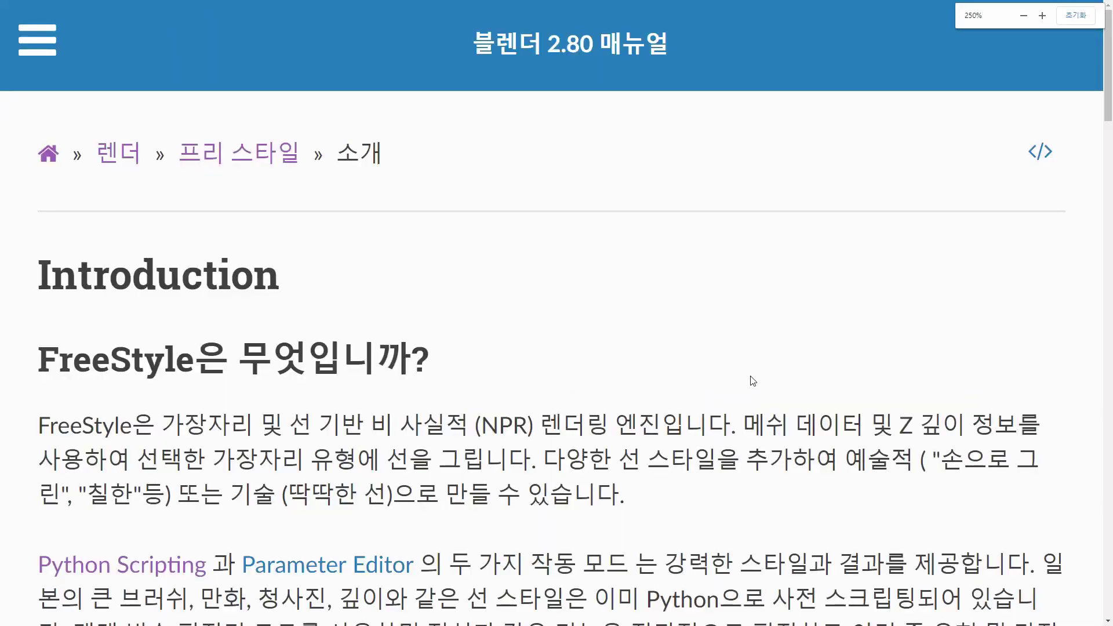
{"action": "scroll", "coordinate": [670, 378], "scroll_direction": "down", "scroll_amount": 8}
{"action": "scroll", "coordinate": [672, 375], "scroll_direction": "up", "scroll_amount": 2}
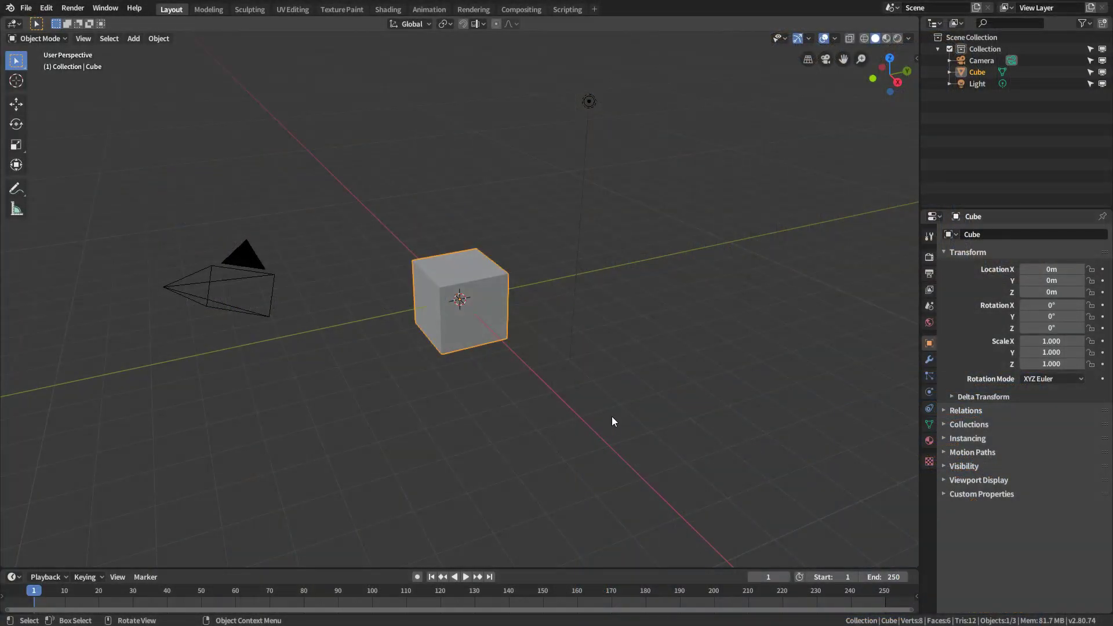
- Switch to Blender and render the default cube in Eevee before and after enabling Freestyle in the render settings
{"action": "left_click", "coordinate": [928, 258]}
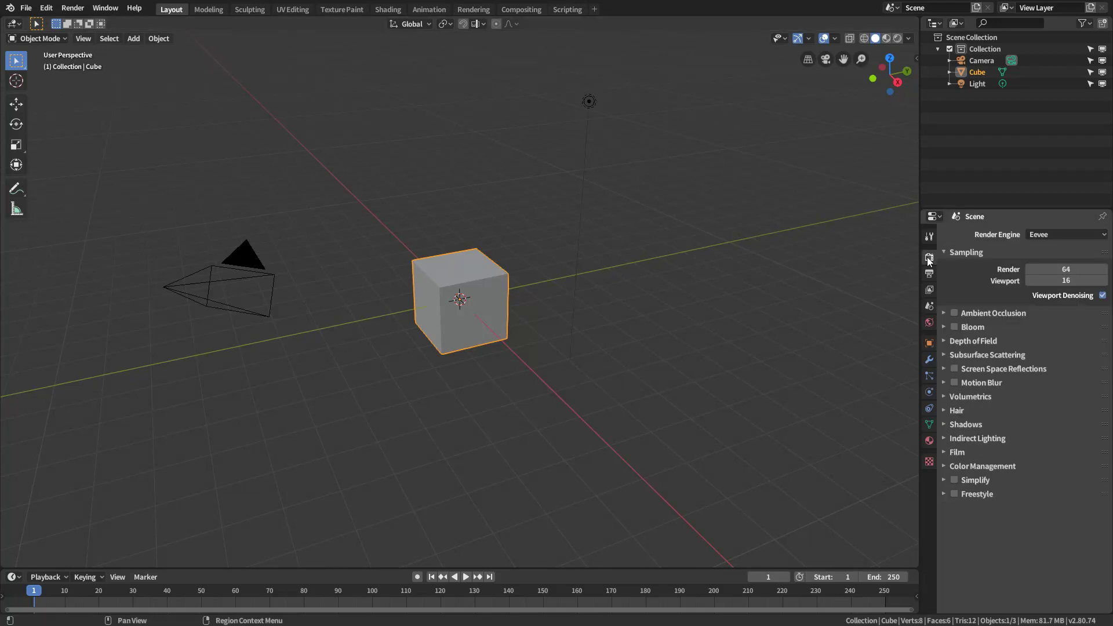
{"action": "left_click", "coordinate": [1073, 235]}
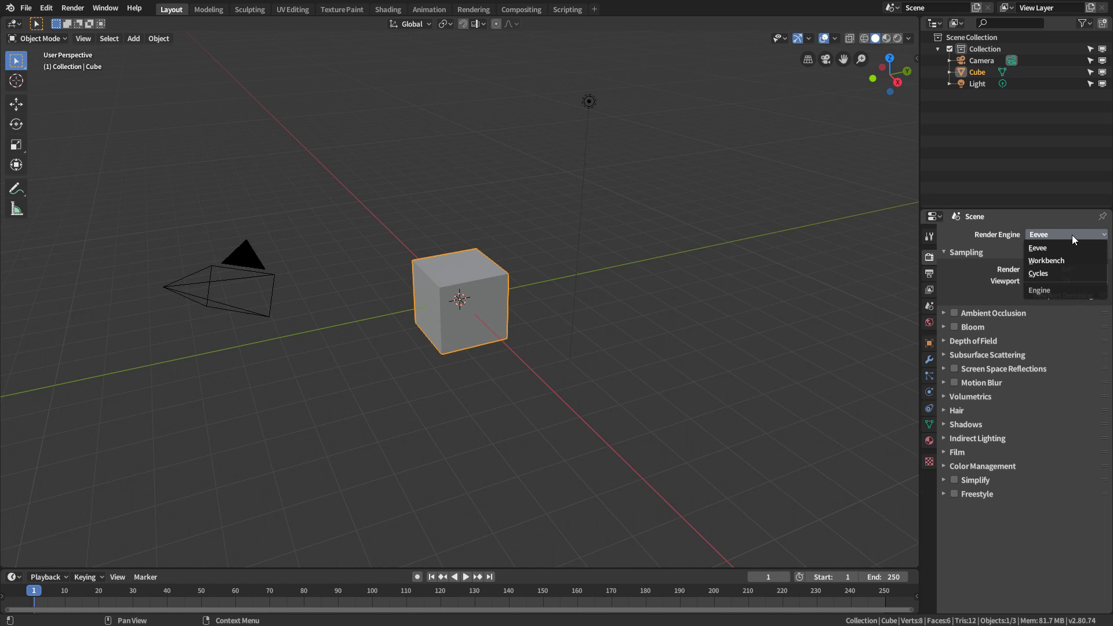
{"action": "left_click", "coordinate": [1073, 235]}
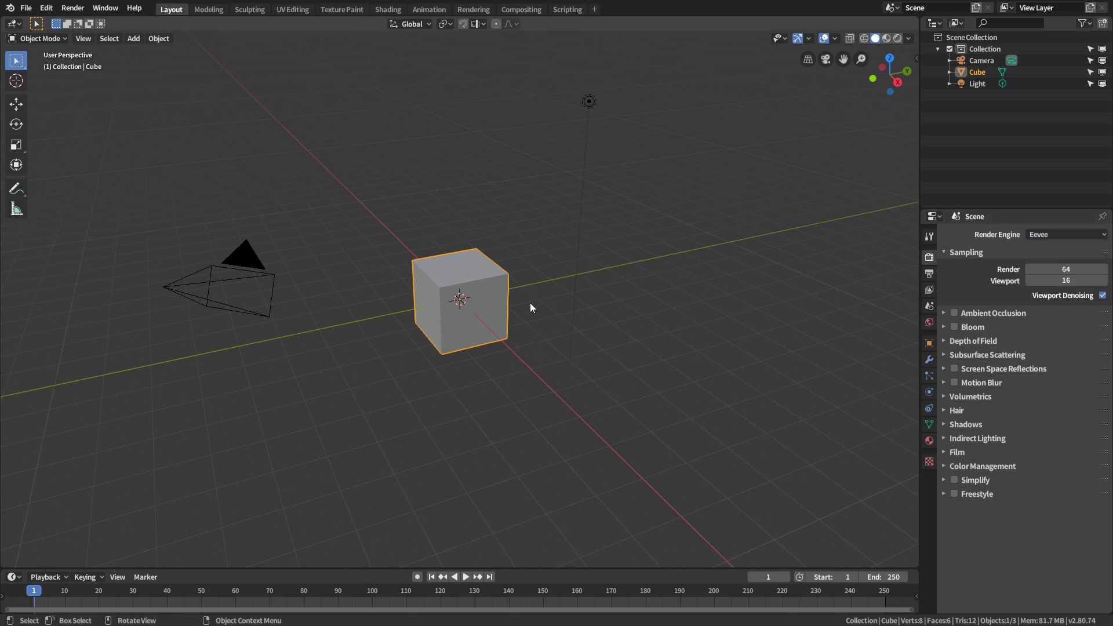
{"action": "key", "text": "F12"}
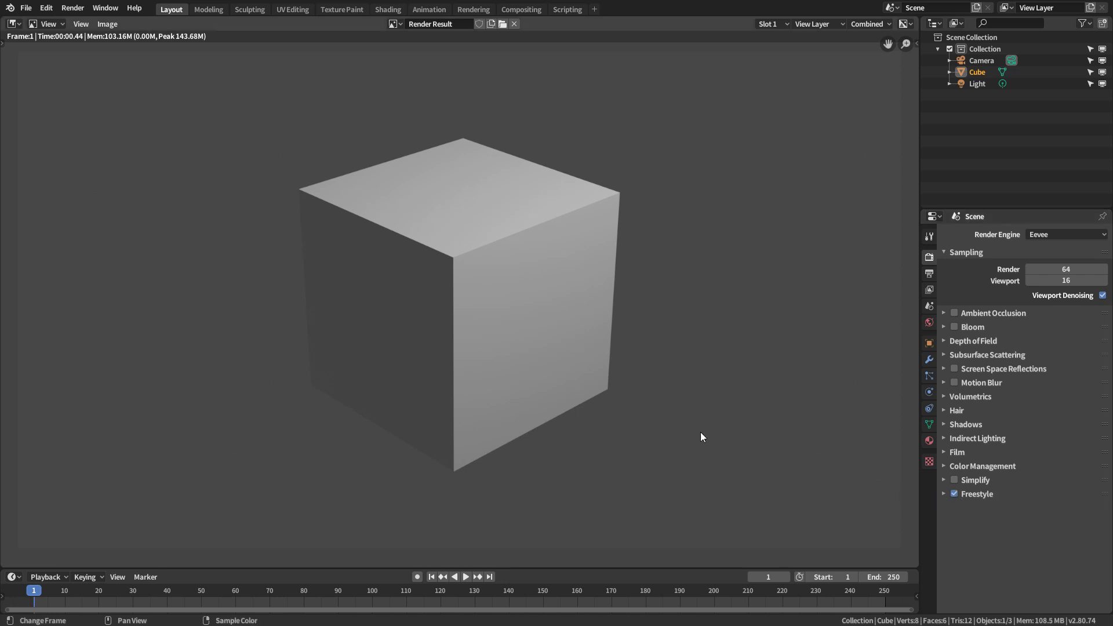
{"action": "key", "text": "F12"}
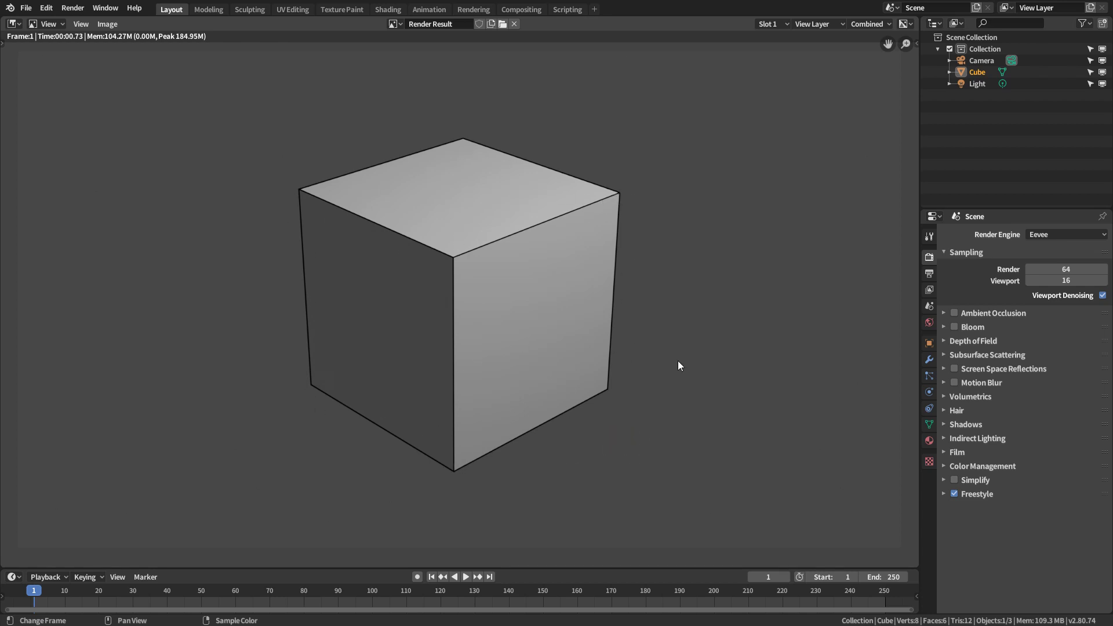
{"action": "key", "text": "Escape"}
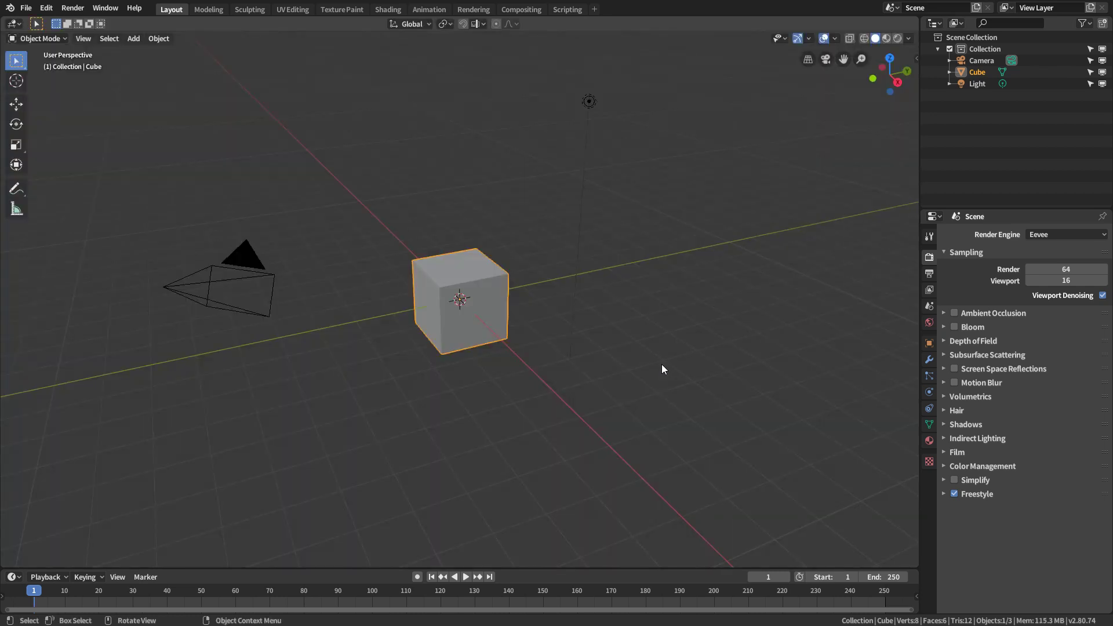
- Add a UV sphere in the camera view and move it to the right of the cube
{"action": "key", "text": "KP_0"}
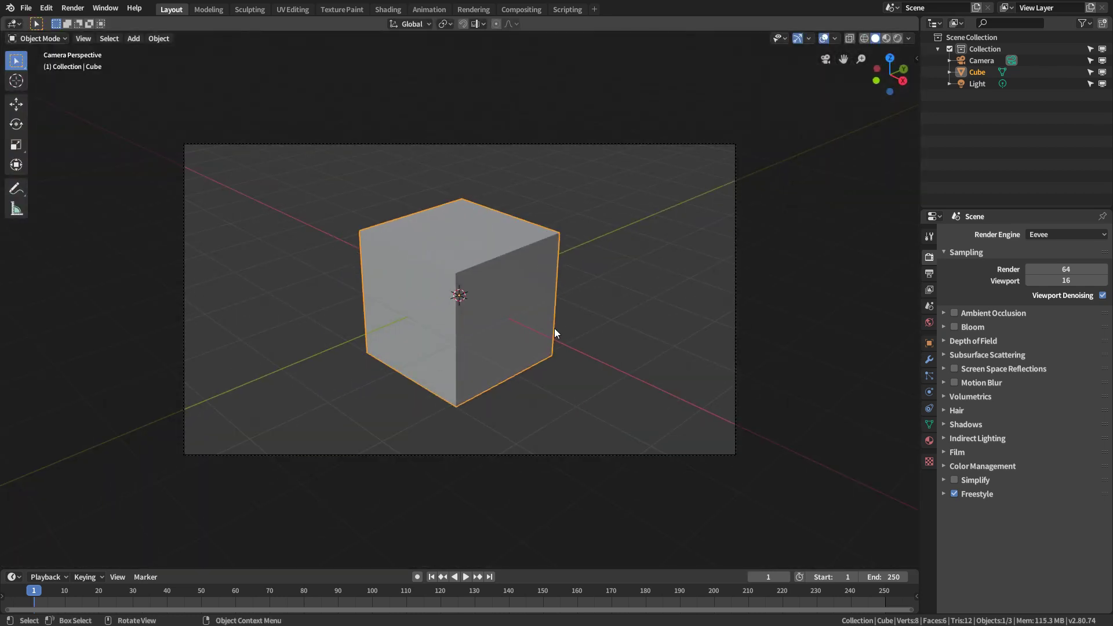
{"action": "key", "text": "shift+a"}
{"action": "mouse_move", "coordinate": [562, 339]}
{"action": "left_click", "coordinate": [605, 373]}
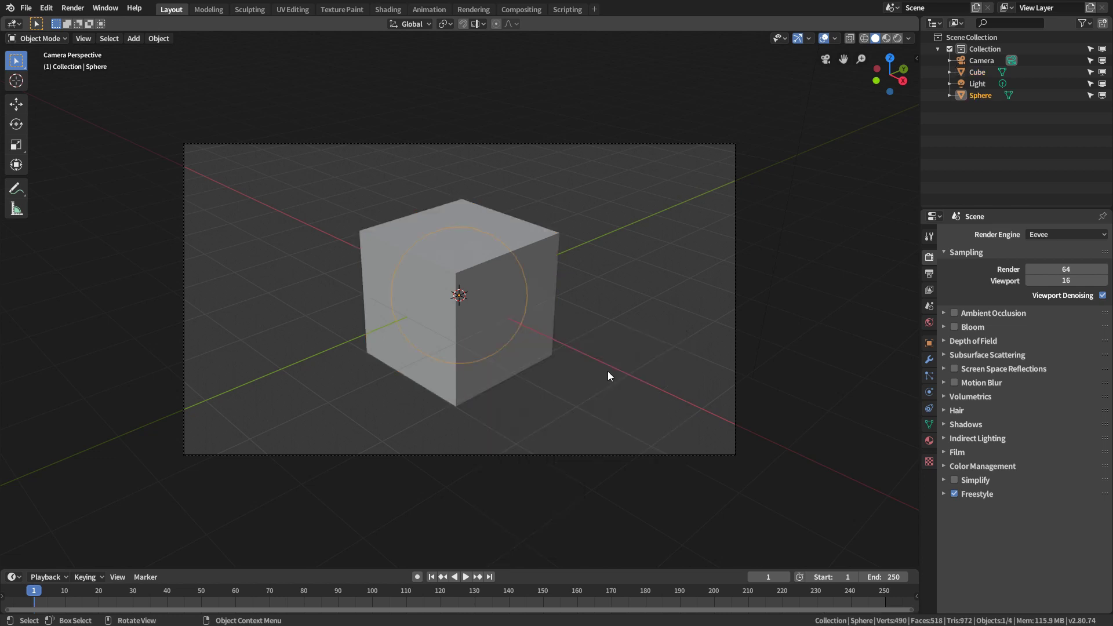
{"action": "key", "text": "g"}
{"action": "left_click", "coordinate": [706, 330]}
- Add a Monkey mesh and move it to the left of the cube within the camera frame
{"action": "key", "text": "shift+a"}
{"action": "mouse_move", "coordinate": [510, 350]}
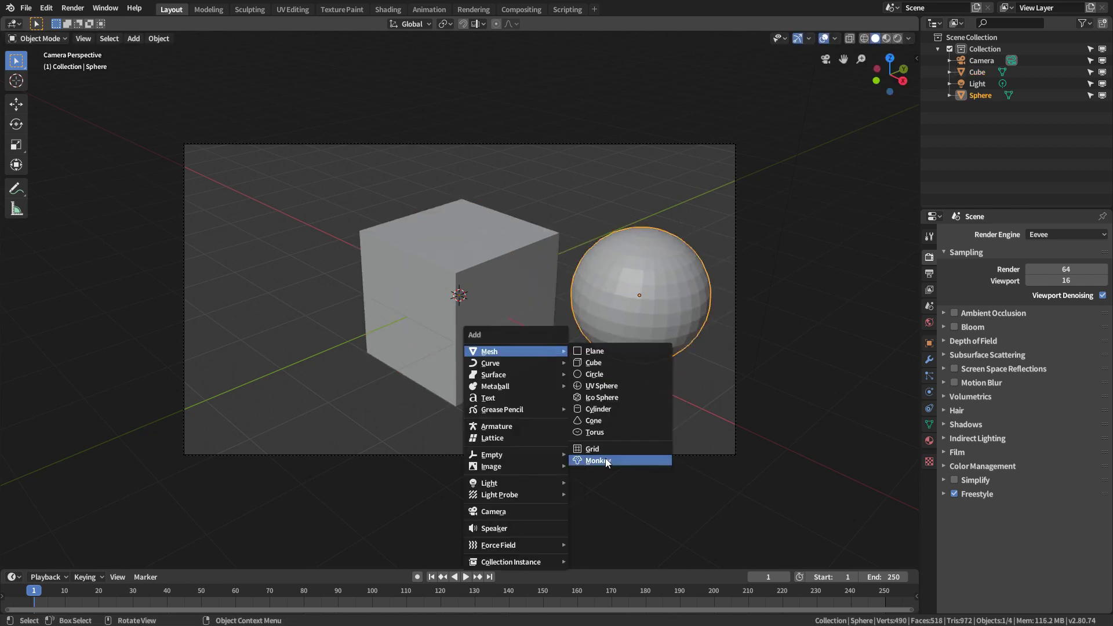
{"action": "left_click", "coordinate": [629, 460]}
{"action": "key", "text": "g"}
{"action": "left_click", "coordinate": [450, 354]}
- Rotate the monkey around the global Z axis so it faces the camera, and render the three objects
{"action": "key", "text": "r"}
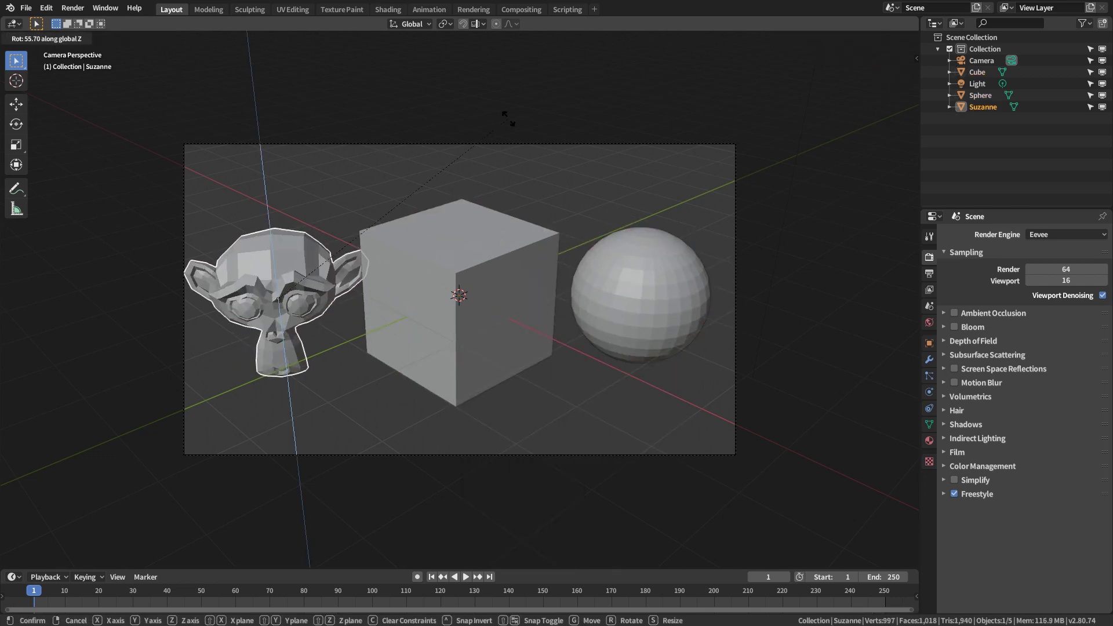
{"action": "left_click", "coordinate": [771, 384]}
{"action": "key", "text": "F12"}
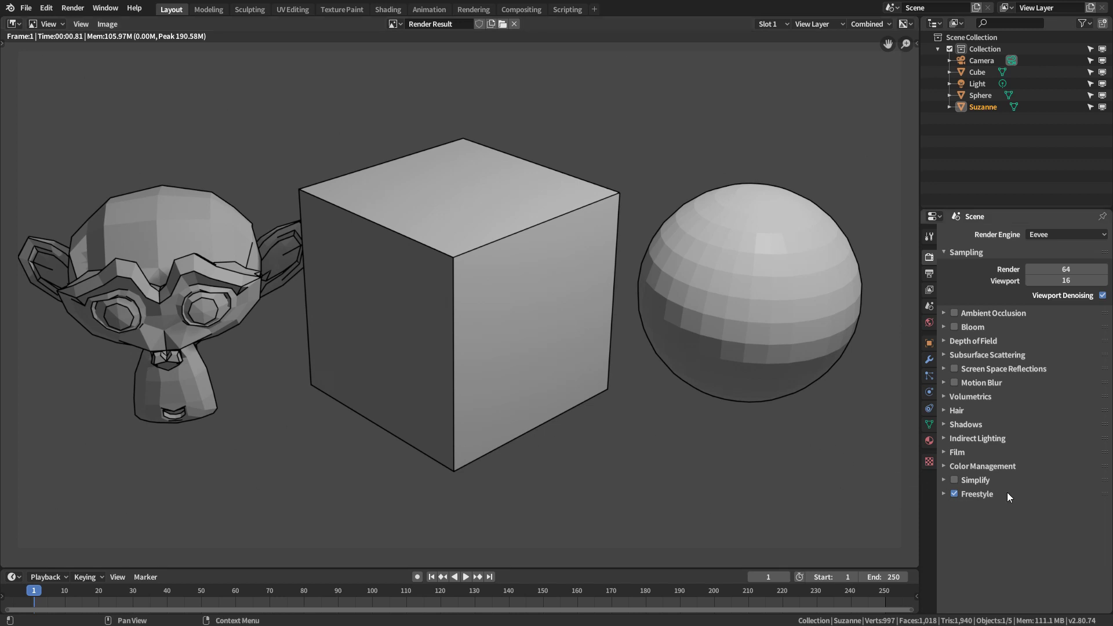
- Set the Freestyle absolute line thickness to 2 px and render the scene
{"action": "left_click", "coordinate": [943, 493]}
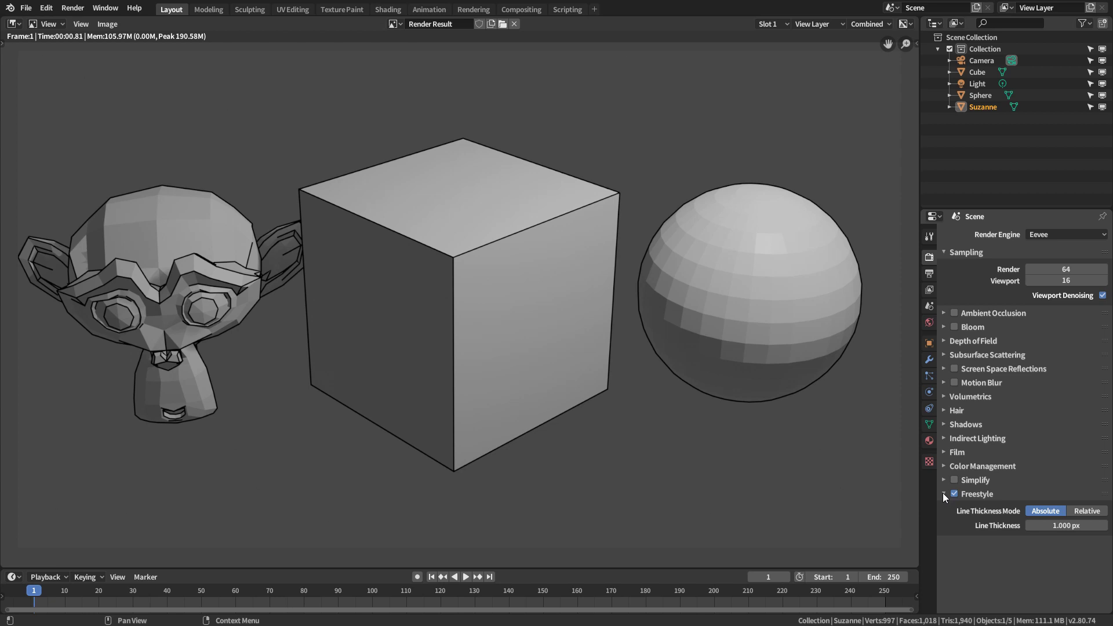
{"action": "left_click", "coordinate": [1079, 527]}
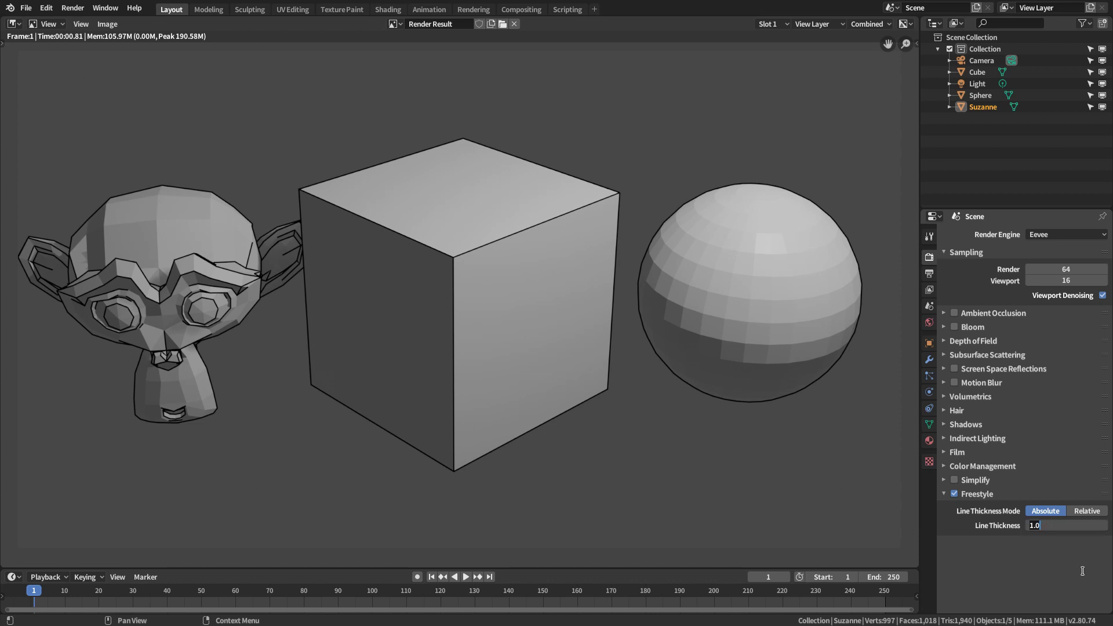
{"action": "type", "text": "2"}
{"action": "key", "text": "Return"}
{"action": "key", "text": "F12"}
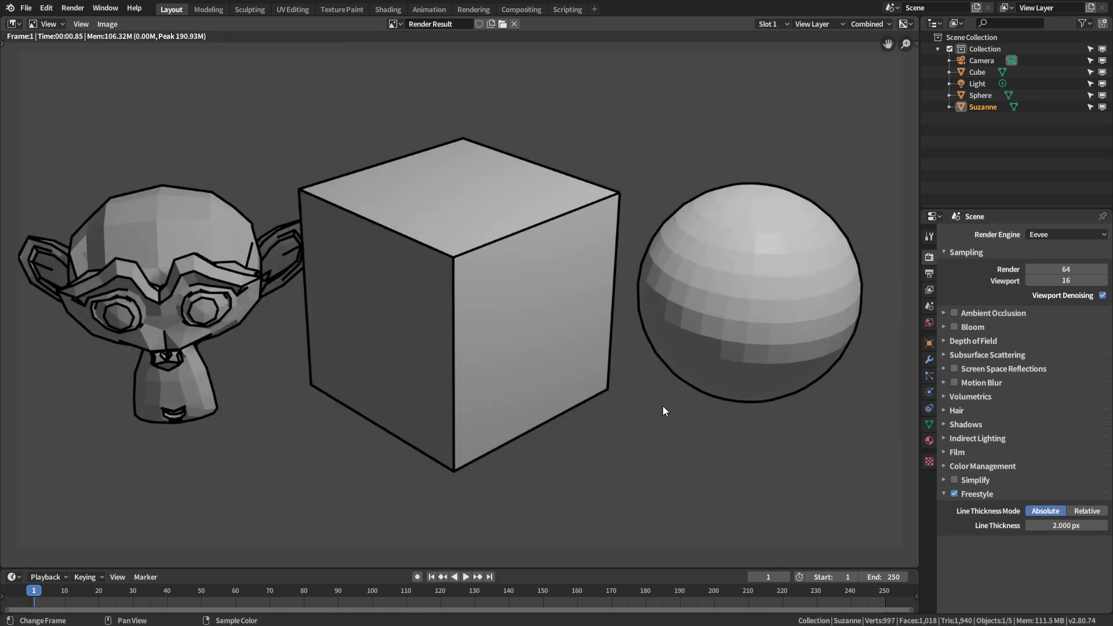
- Set the Freestyle line thickness to 1 px, change the thickness mode to Relative, and render the scene with the output settings showing
{"action": "left_click", "coordinate": [1065, 526]}
{"action": "type", "text": "1"}
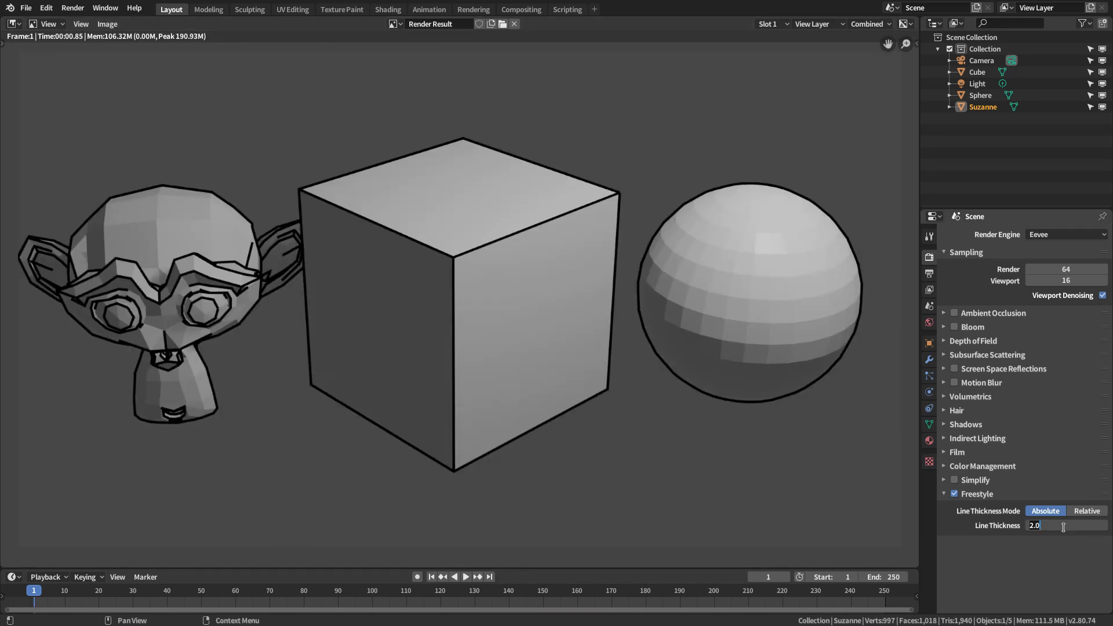
{"action": "key", "text": "Return"}
{"action": "left_click", "coordinate": [1087, 513]}
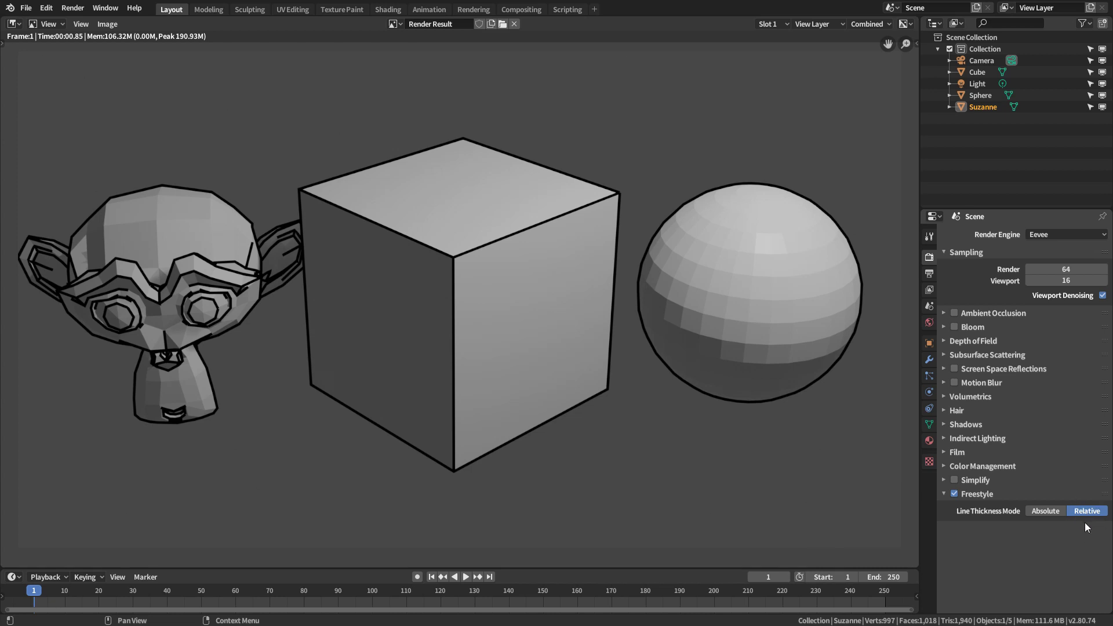
{"action": "left_click", "coordinate": [928, 274]}
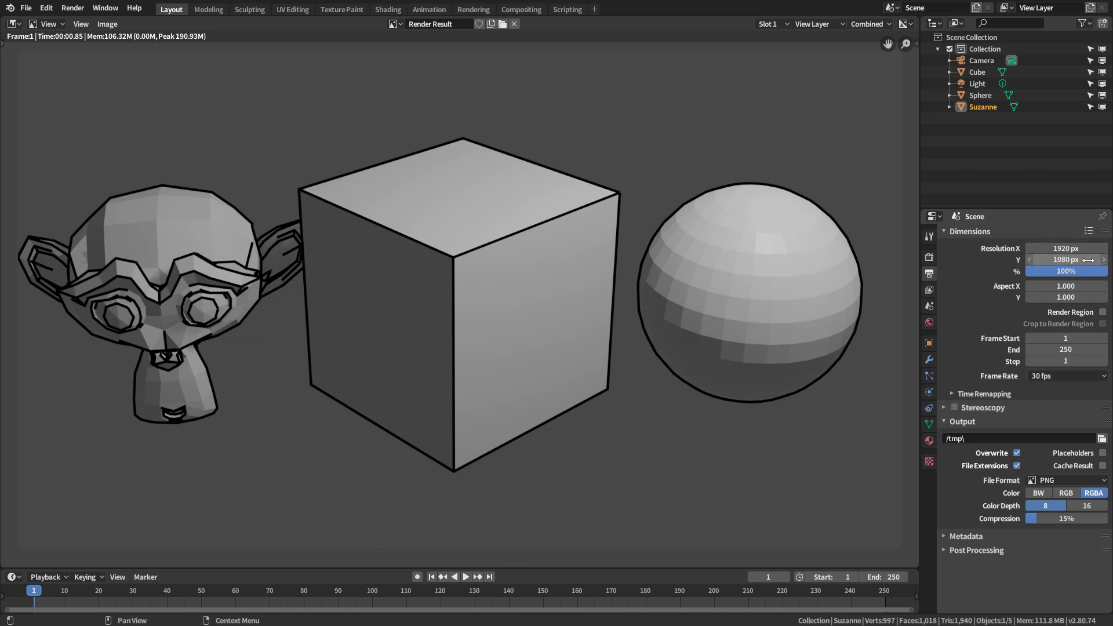
{"action": "key", "text": "F12"}
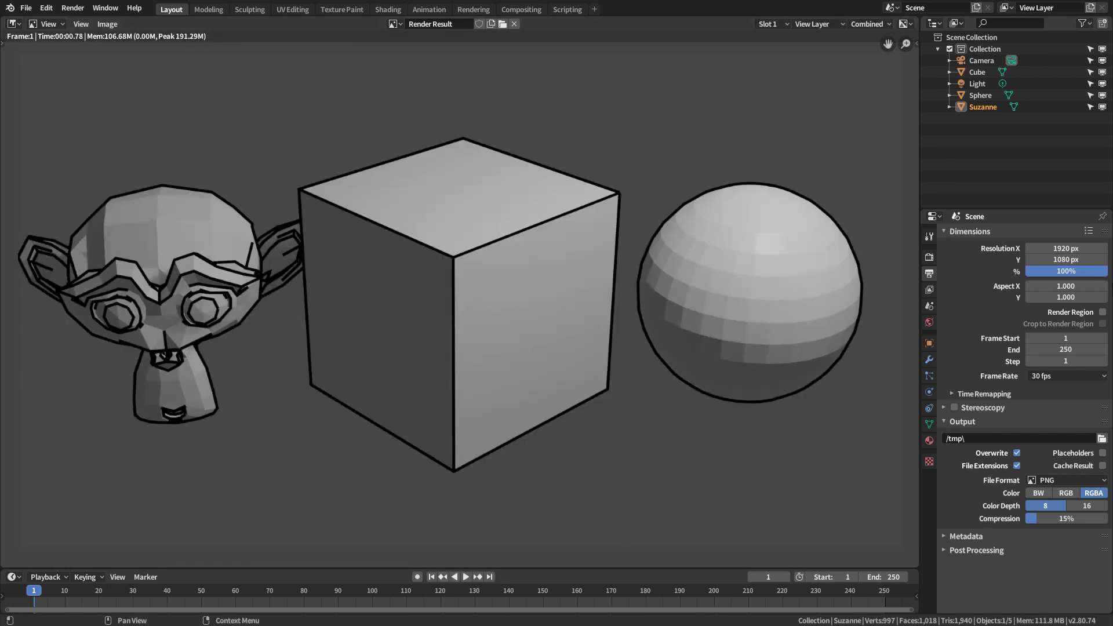
- Set the output's vertical resolution to 480 px and render to see how relative line thickness responds
{"action": "left_click", "coordinate": [1066, 259]}
{"action": "type", "text": "480"}
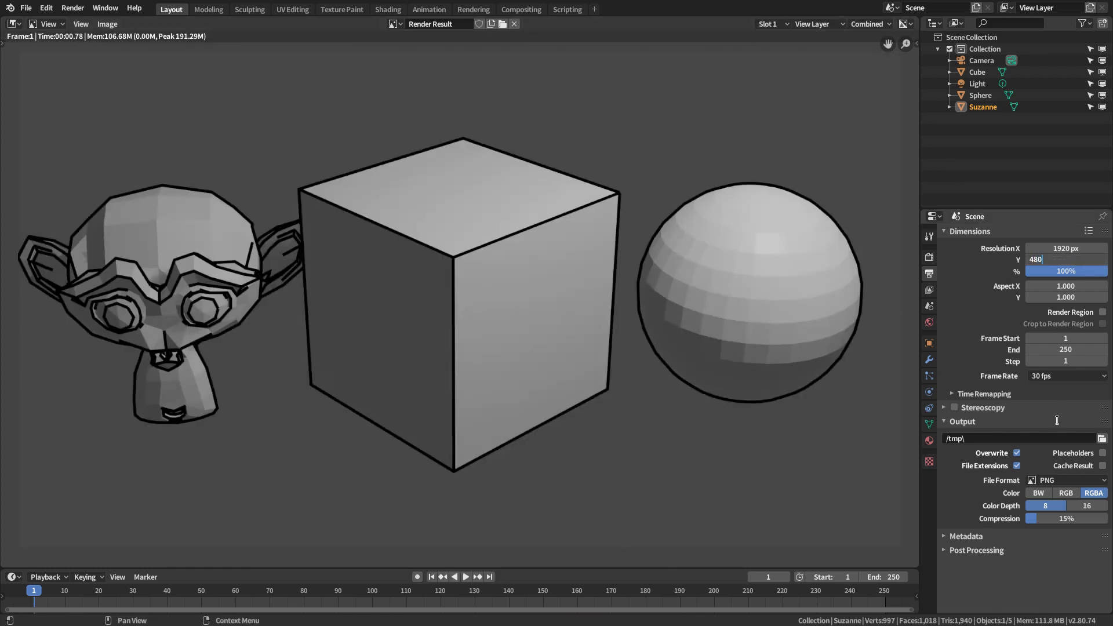
{"action": "key", "text": "Return"}
{"action": "key", "text": "F12"}
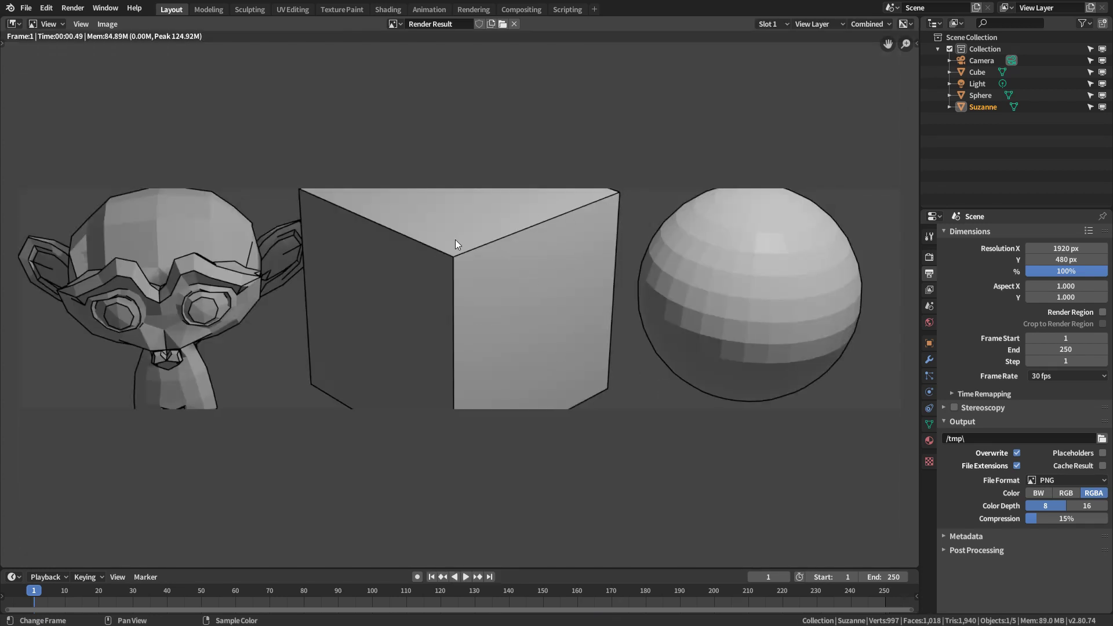
- Set the output's vertical resolution back to 1080 px and render the scene again
{"action": "left_click", "coordinate": [1066, 260]}
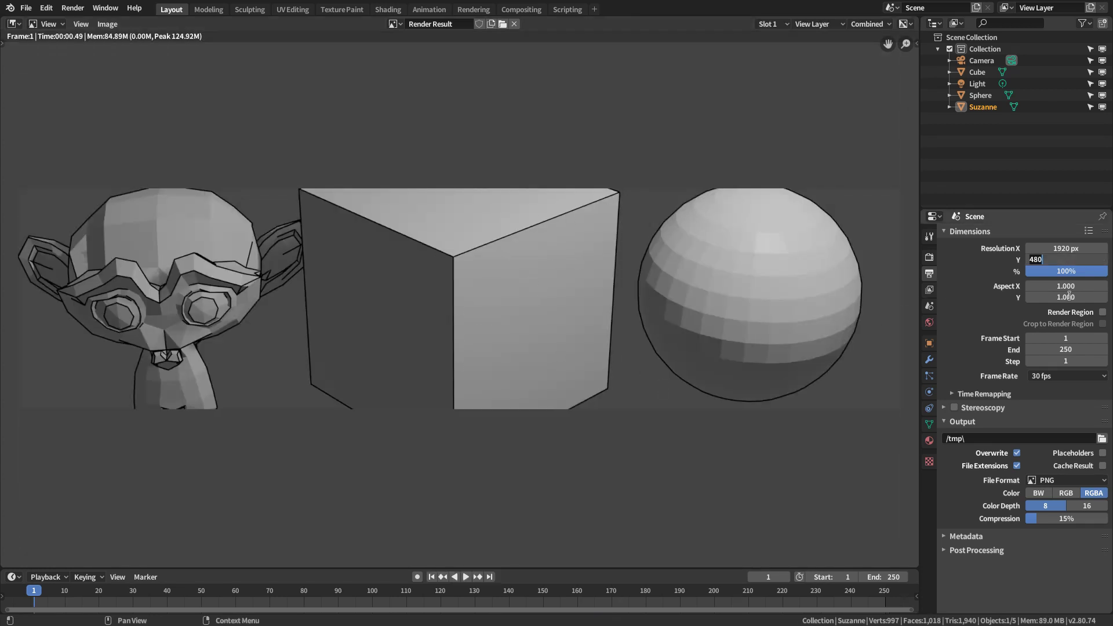
{"action": "type", "text": "1080"}
{"action": "key", "text": "Return"}
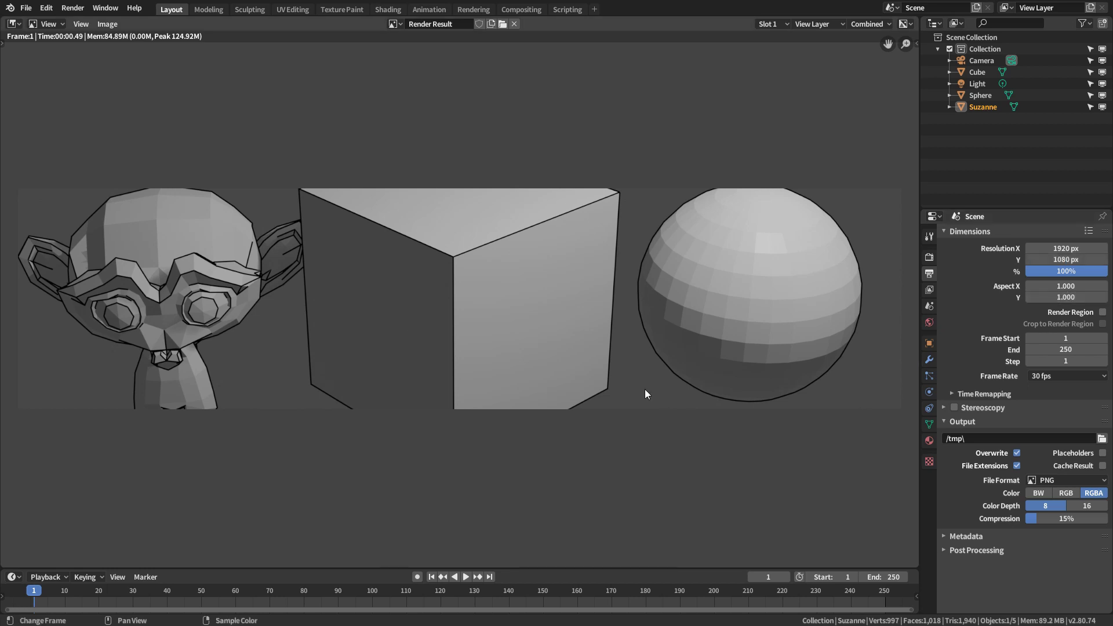
{"action": "key", "text": "F12"}
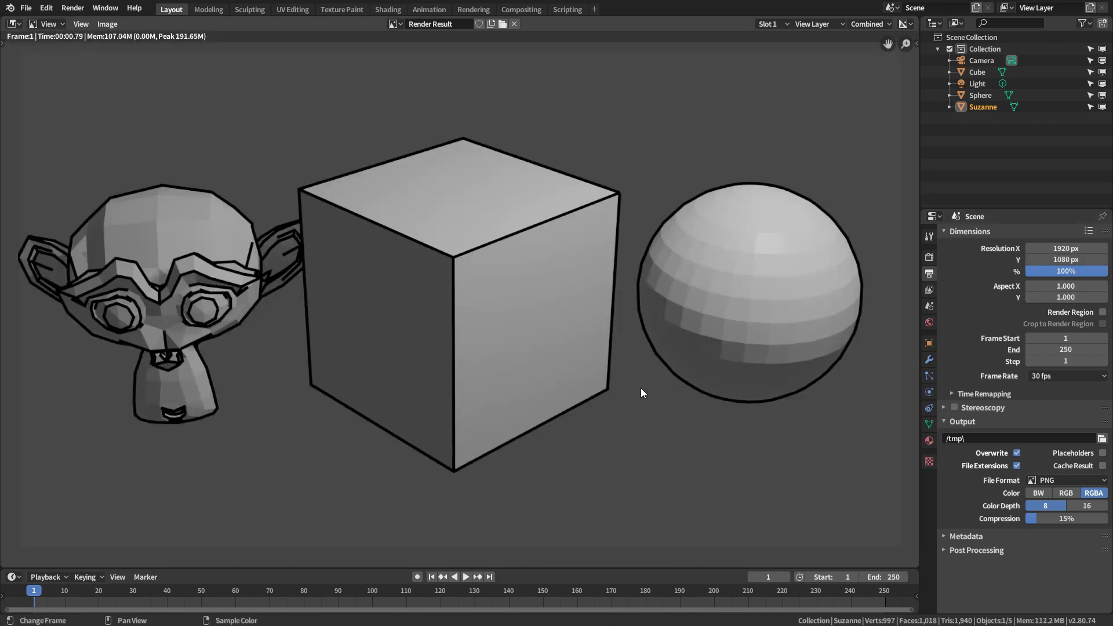
- Return the Freestyle line thickness mode to Absolute and render the scene
{"action": "left_click", "coordinate": [930, 257]}
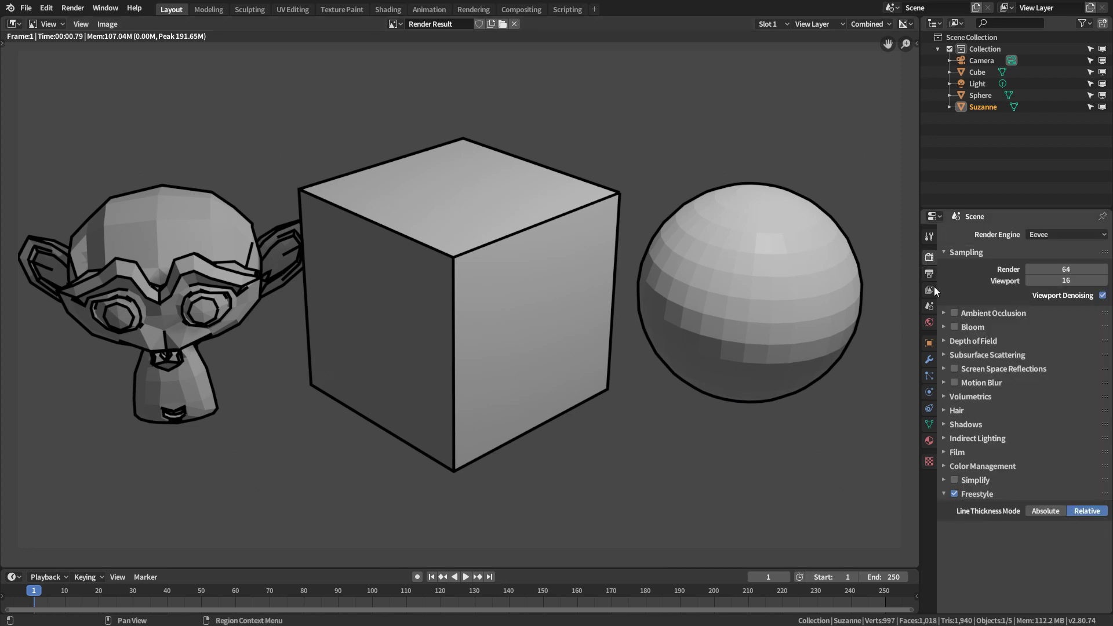
{"action": "left_click", "coordinate": [1047, 512]}
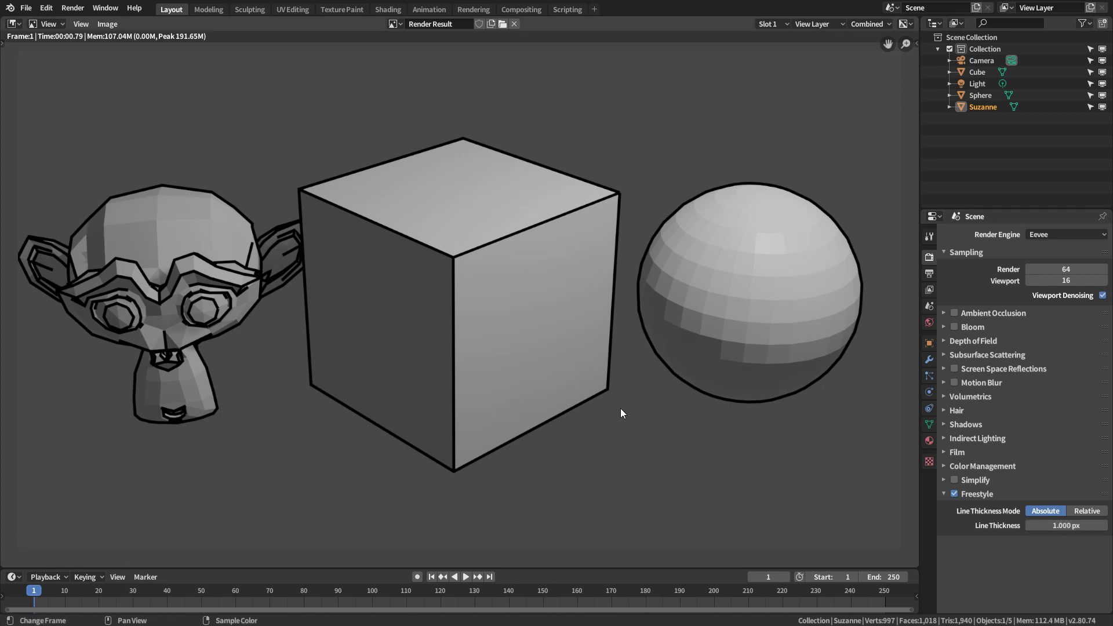
{"action": "key", "text": "F12"}
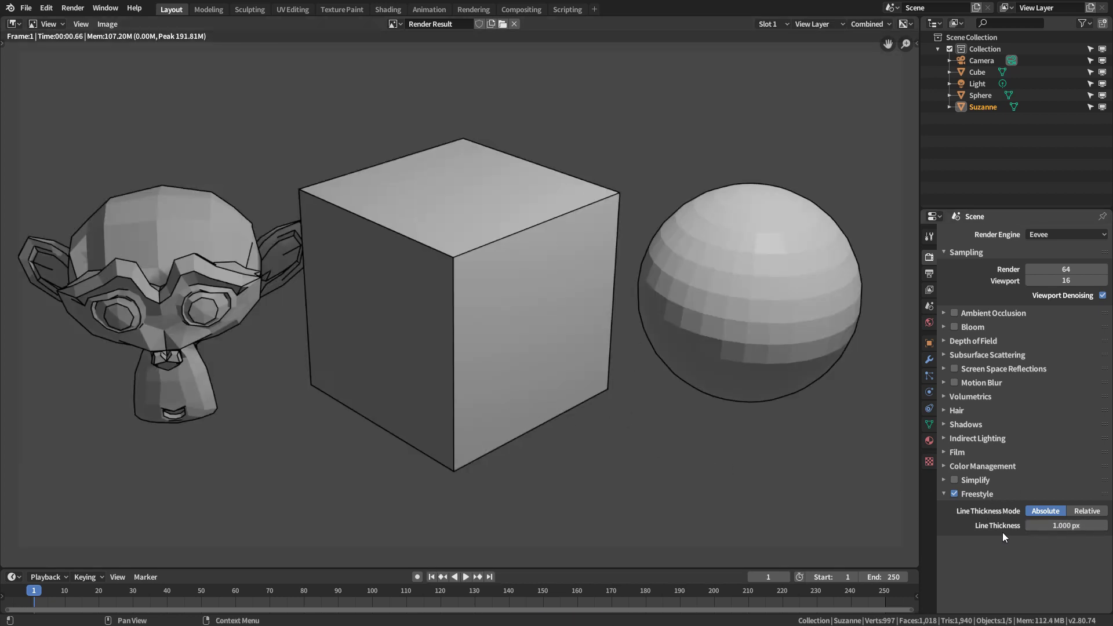
- Collapse all panels in the View Layer properties, and disable Freestyle in the render settings to check its effect on those panels
{"action": "left_click", "coordinate": [930, 289]}
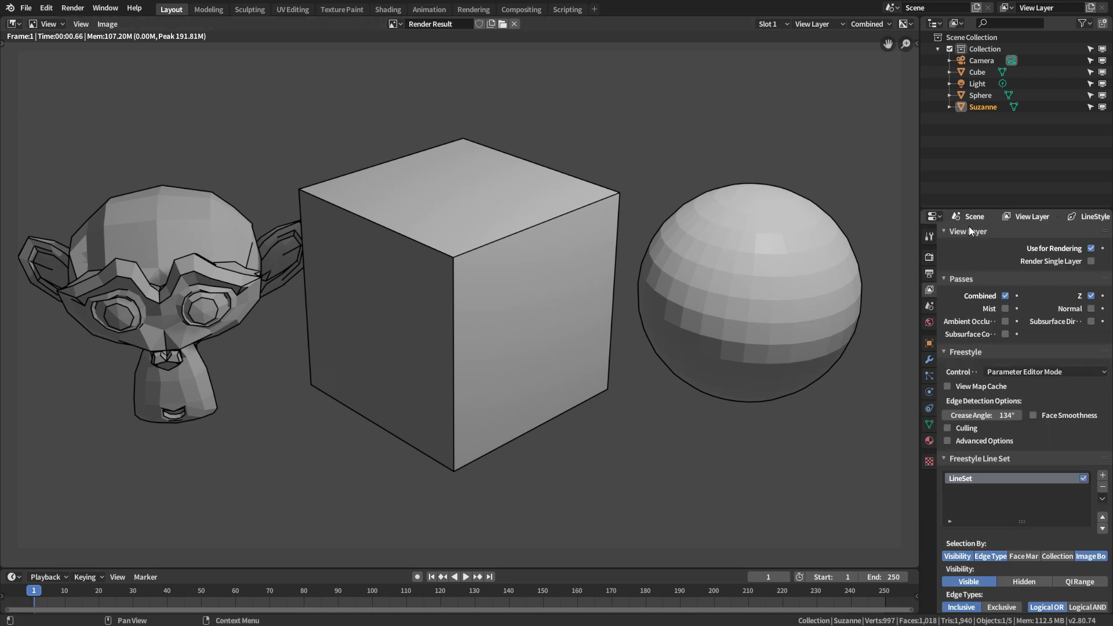
{"action": "left_click_drag", "start_coordinate": [969, 231], "coordinate": [978, 332]}
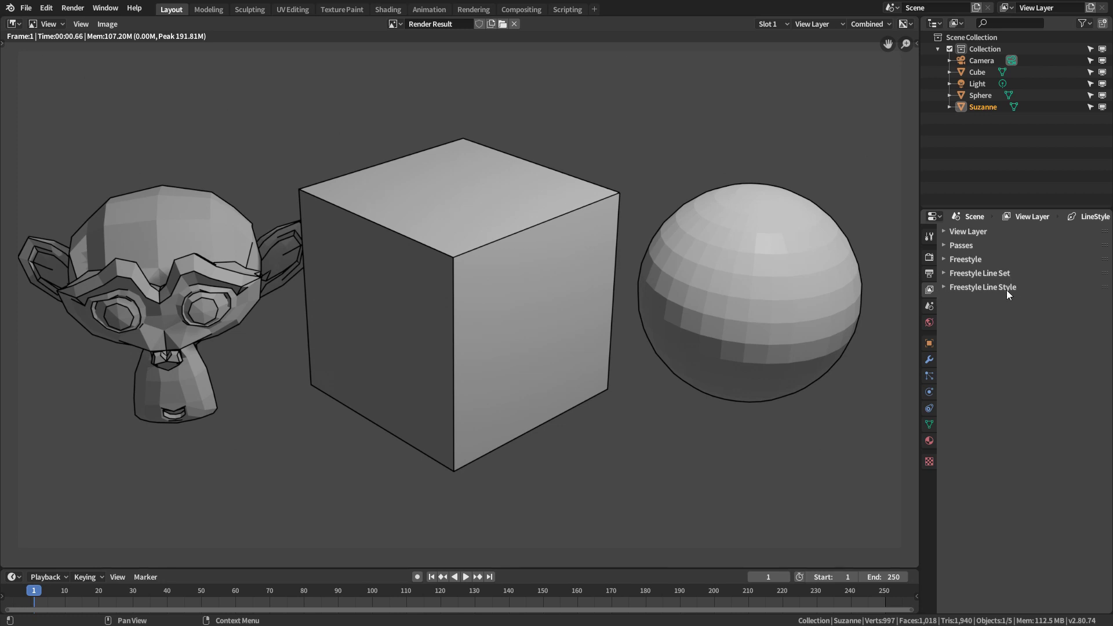
{"action": "left_click", "coordinate": [930, 258]}
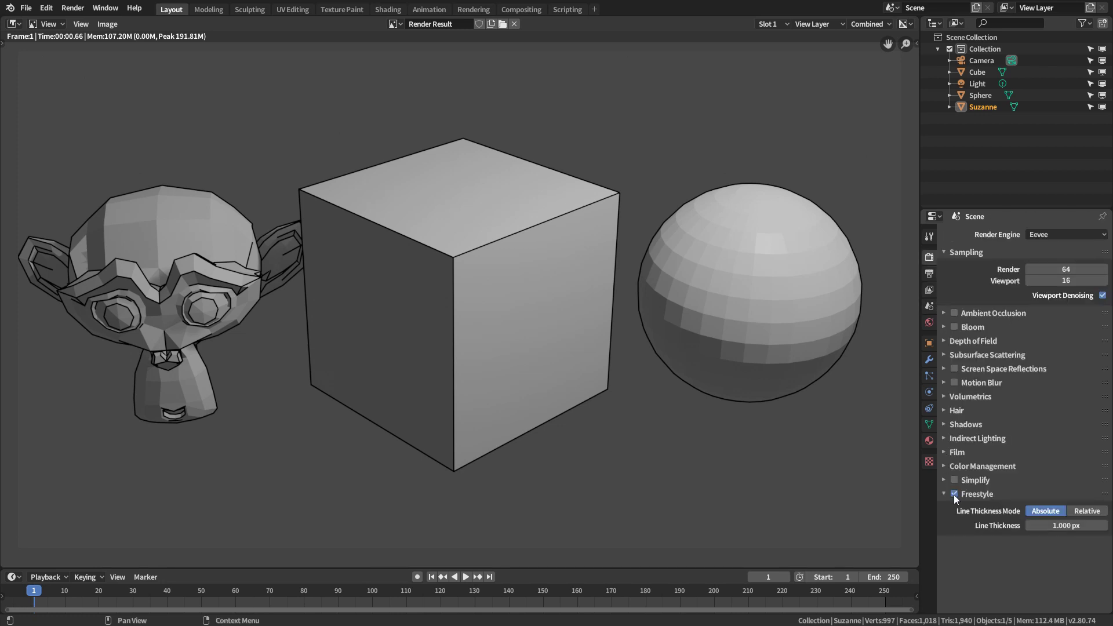
{"action": "left_click", "coordinate": [929, 289]}
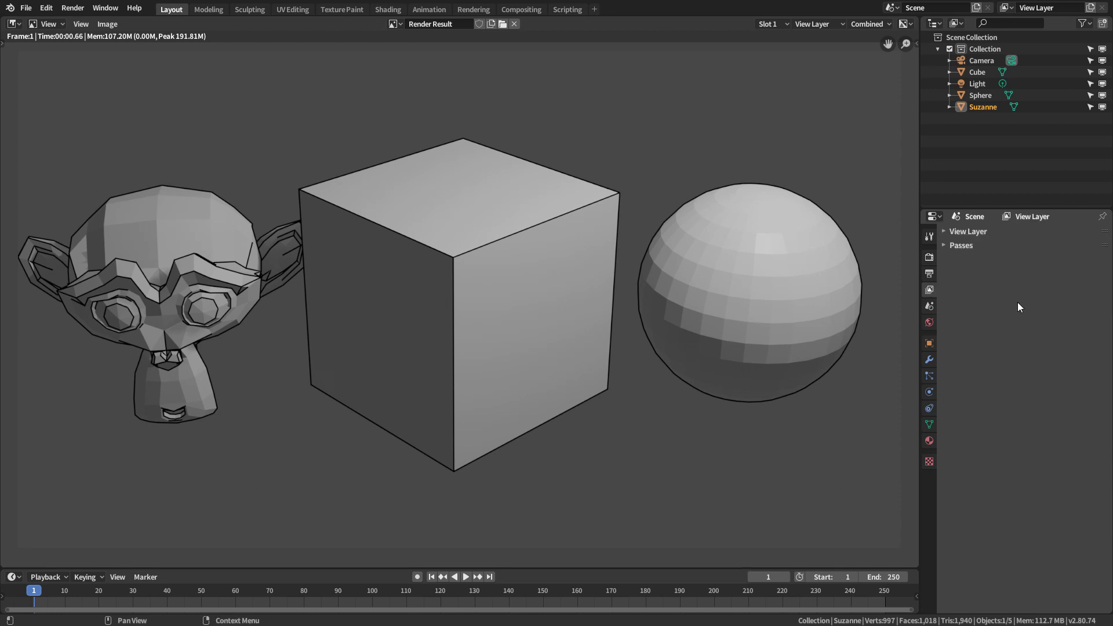
{"action": "left_click", "coordinate": [929, 258]}
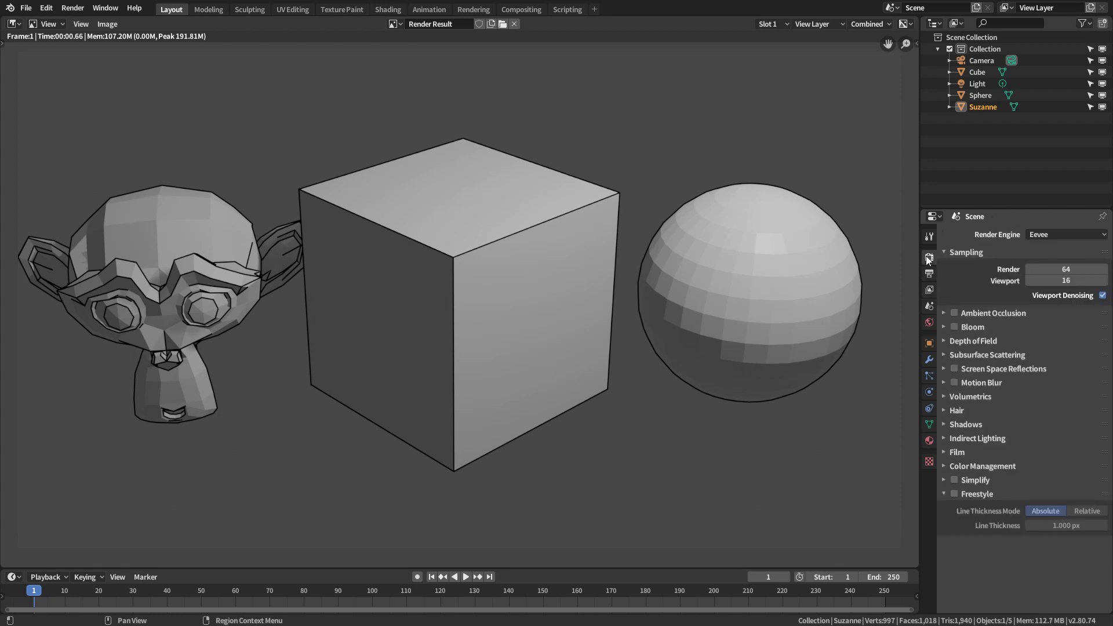
- Re-enable Freestyle in the render settings and show the view layer's Freestyle options in a wider Properties editor
{"action": "left_click", "coordinate": [953, 494]}
{"action": "left_click", "coordinate": [929, 290]}
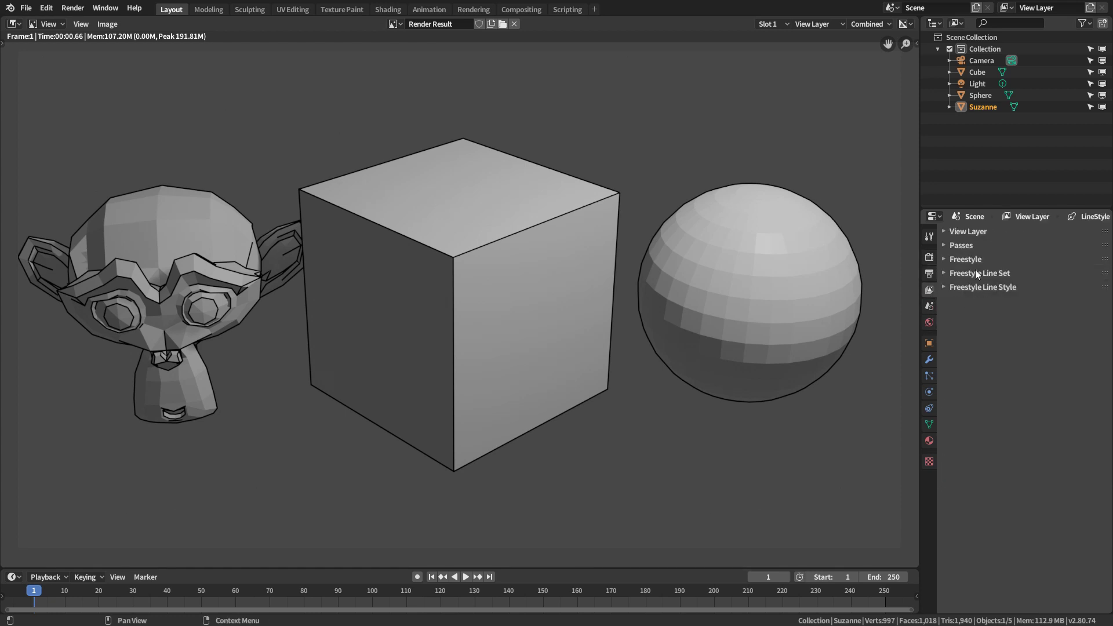
{"action": "left_click", "coordinate": [947, 260]}
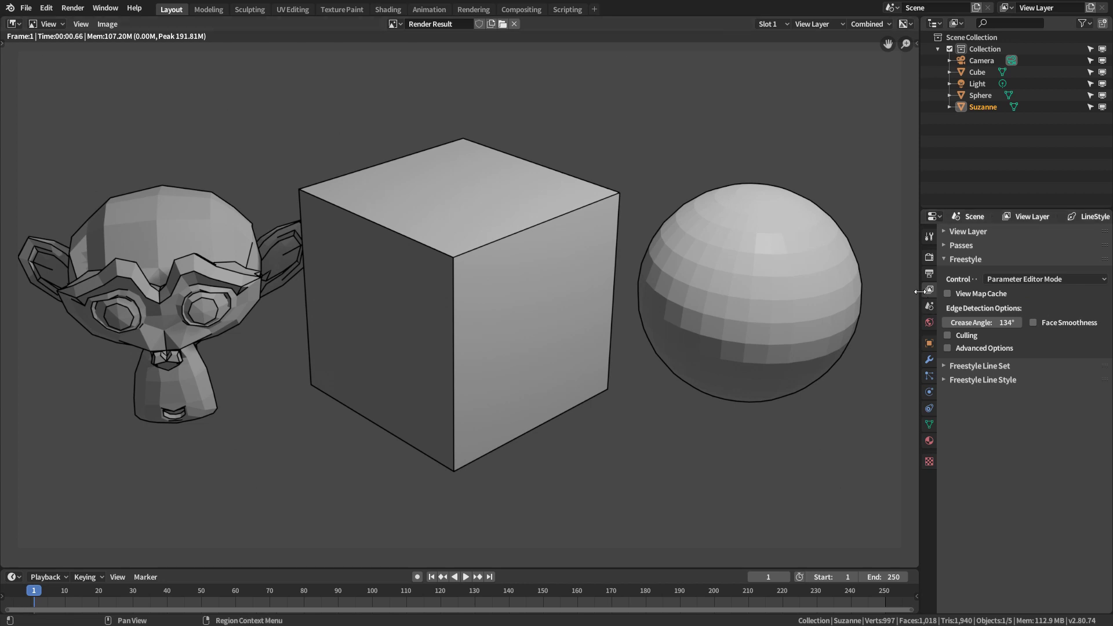
{"action": "left_click_drag", "start_coordinate": [921, 291], "coordinate": [860, 297]}
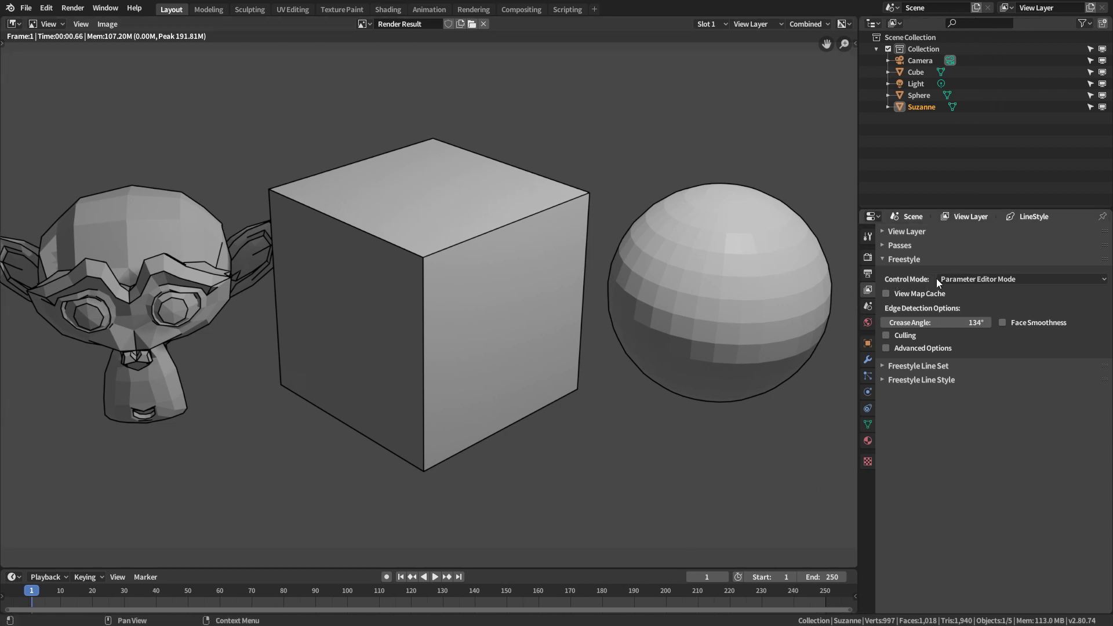
- Switch the Freestyle control mode to Python Scripting Mode to view its options, and return it to Parameter Editor Mode
{"action": "left_click", "coordinate": [1061, 279]}
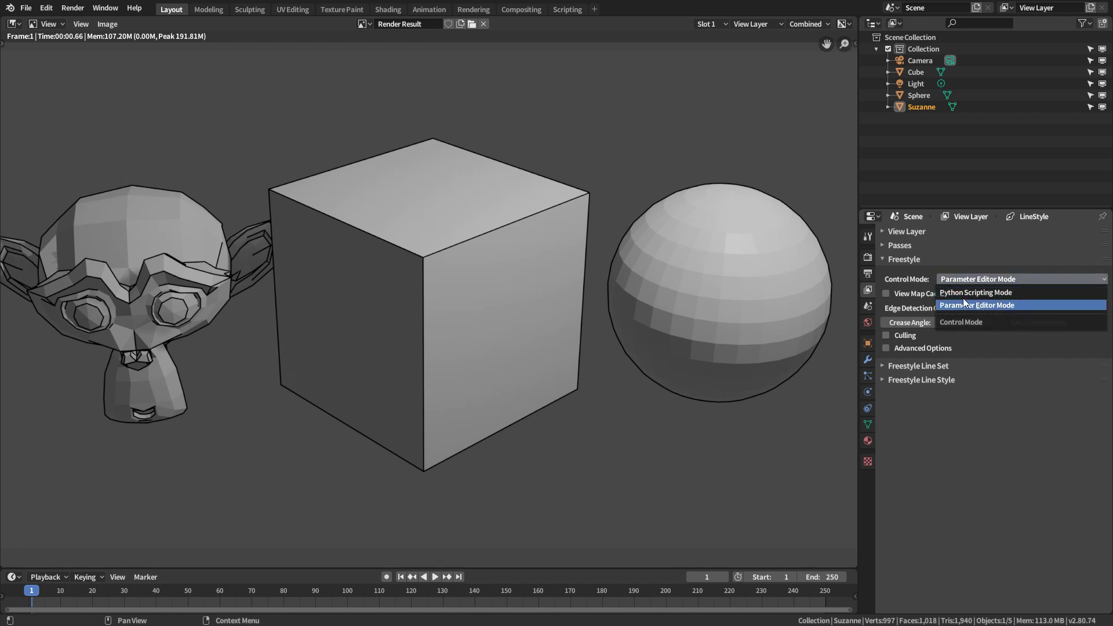
{"action": "left_click", "coordinate": [1001, 293]}
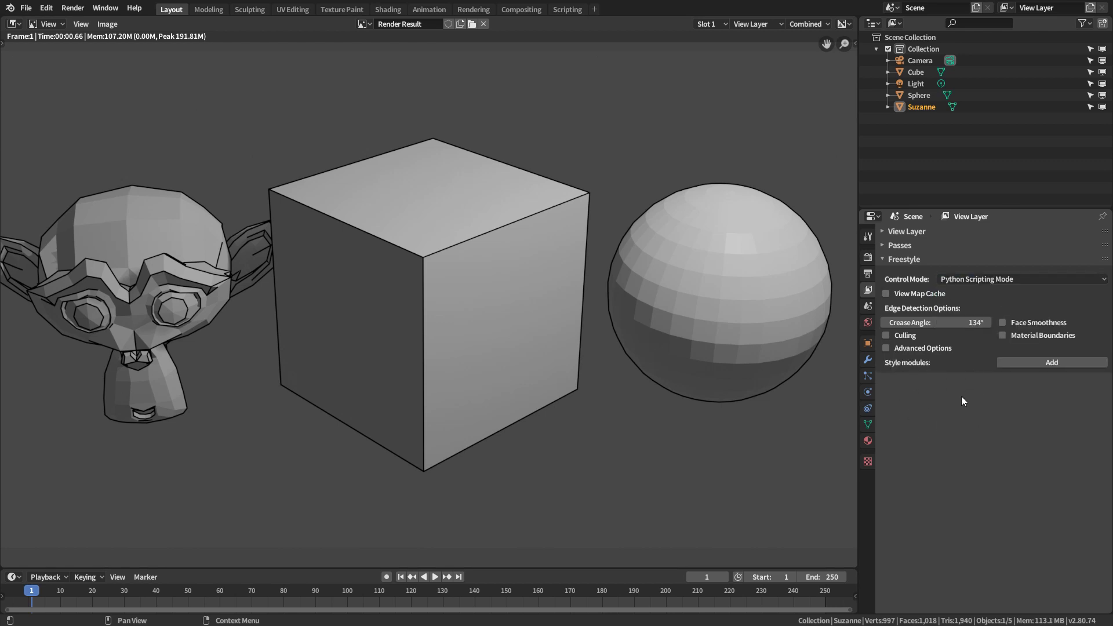
{"action": "left_click", "coordinate": [990, 280]}
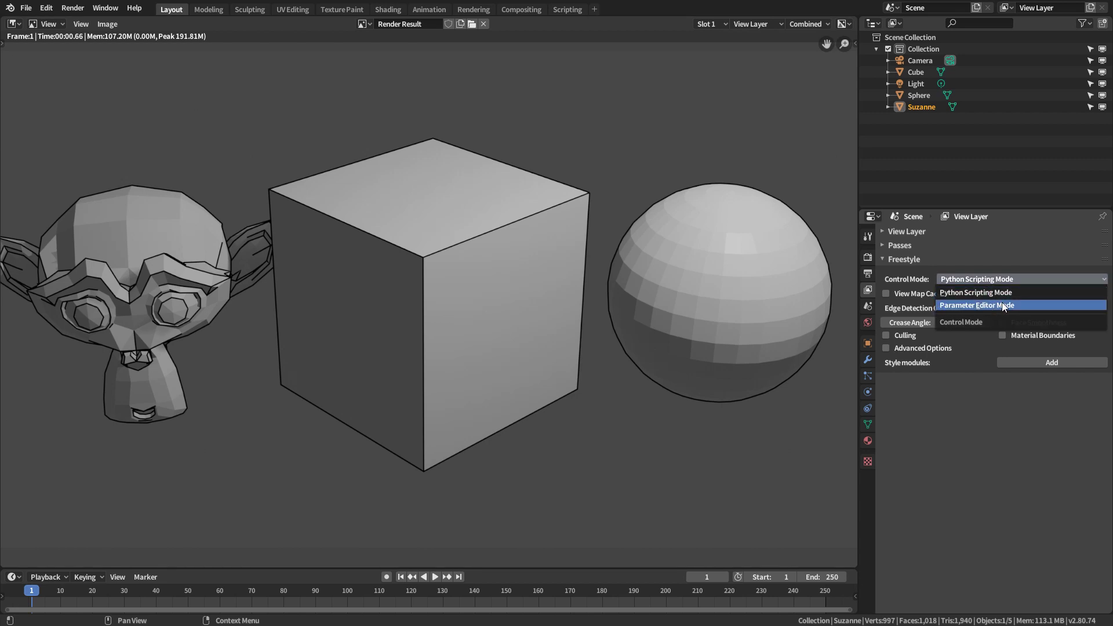
{"action": "left_click", "coordinate": [1003, 305]}
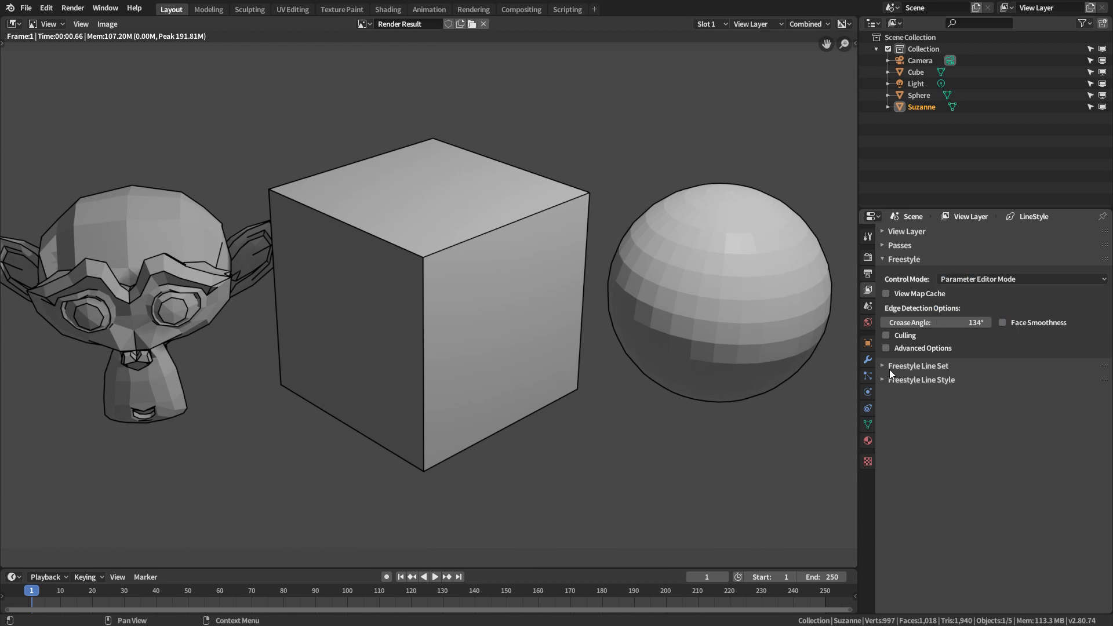
- Collapse the Freestyle options and examine the visibility and edge type settings of the Freestyle line set
{"action": "left_click", "coordinate": [899, 259]}
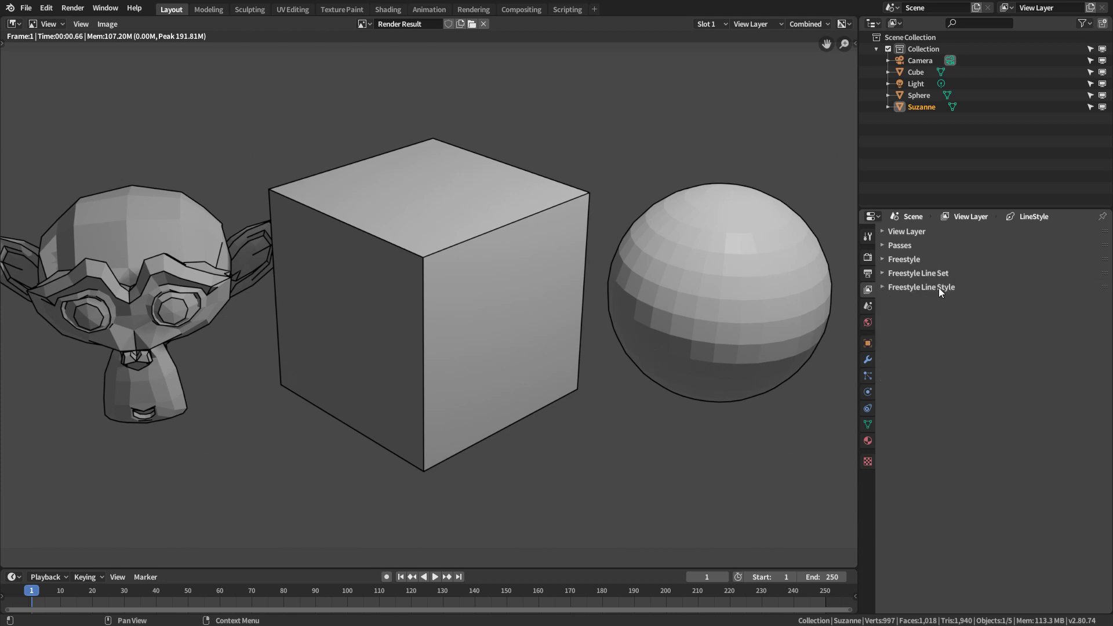
{"action": "left_click", "coordinate": [881, 274]}
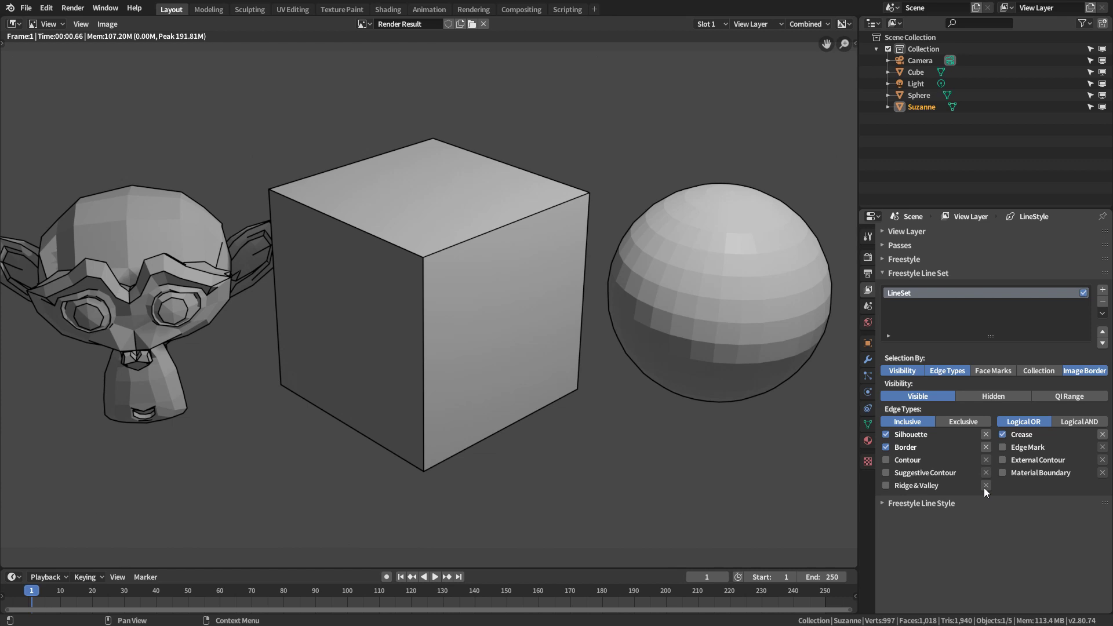
{"action": "left_click", "coordinate": [887, 276]}
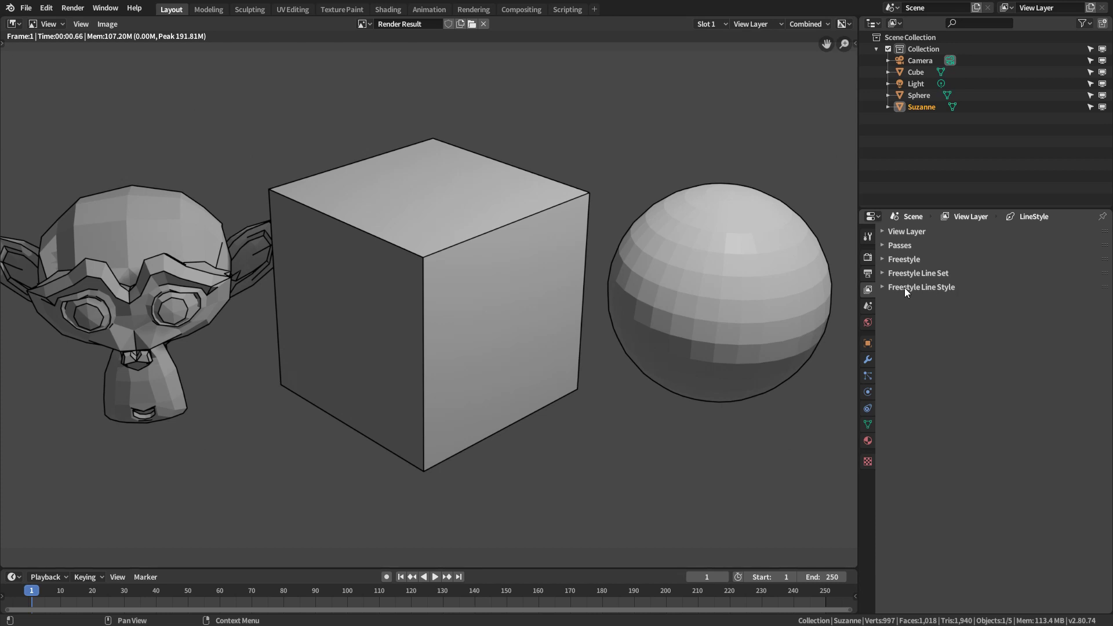
- Set the Freestyle line style's base thickness to 6 and render the scene
{"action": "left_click", "coordinate": [886, 288]}
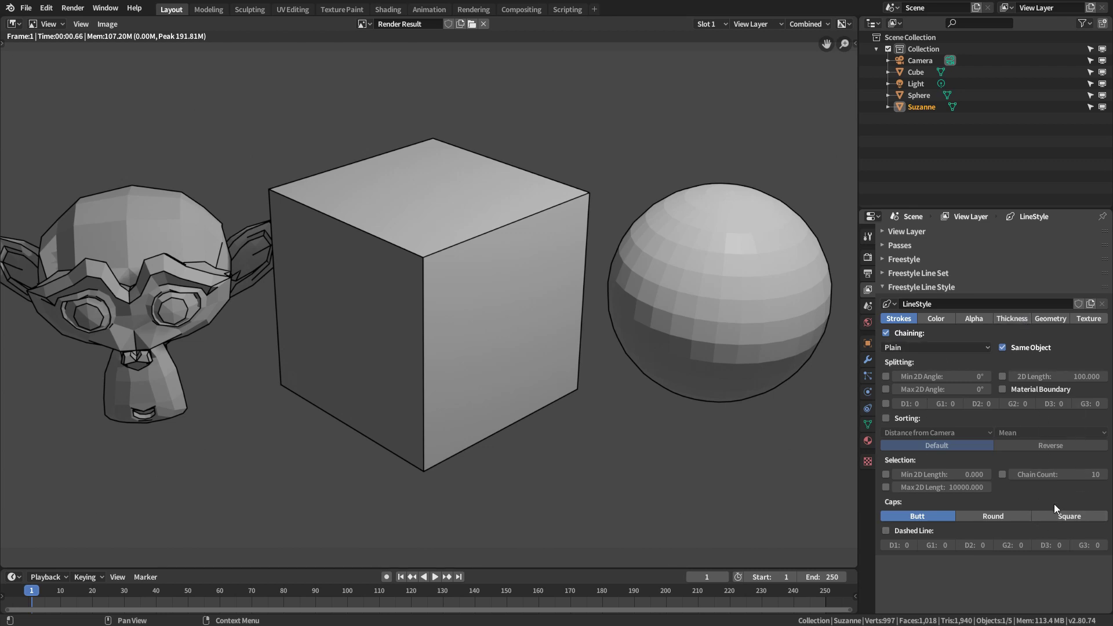
{"action": "left_click", "coordinate": [1019, 320]}
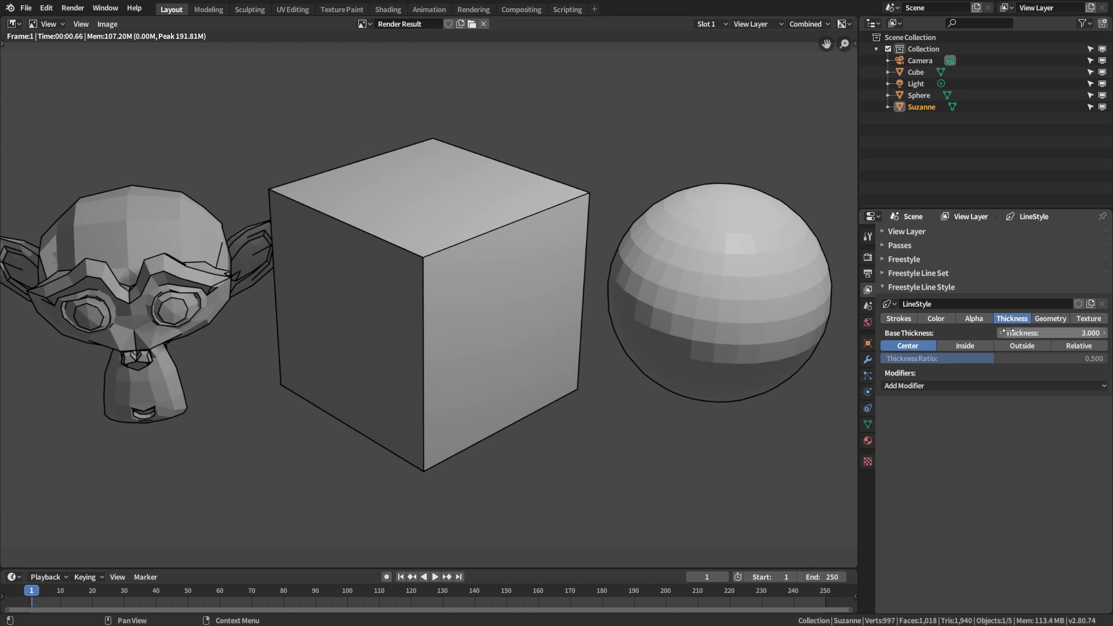
{"action": "left_click", "coordinate": [868, 259]}
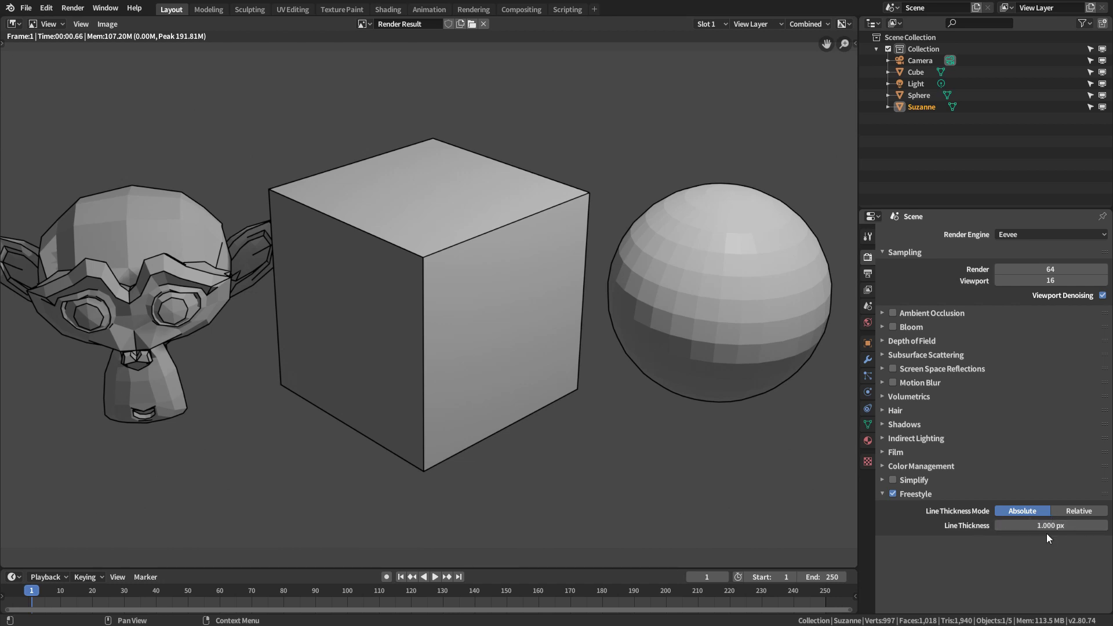
{"action": "left_click", "coordinate": [868, 288]}
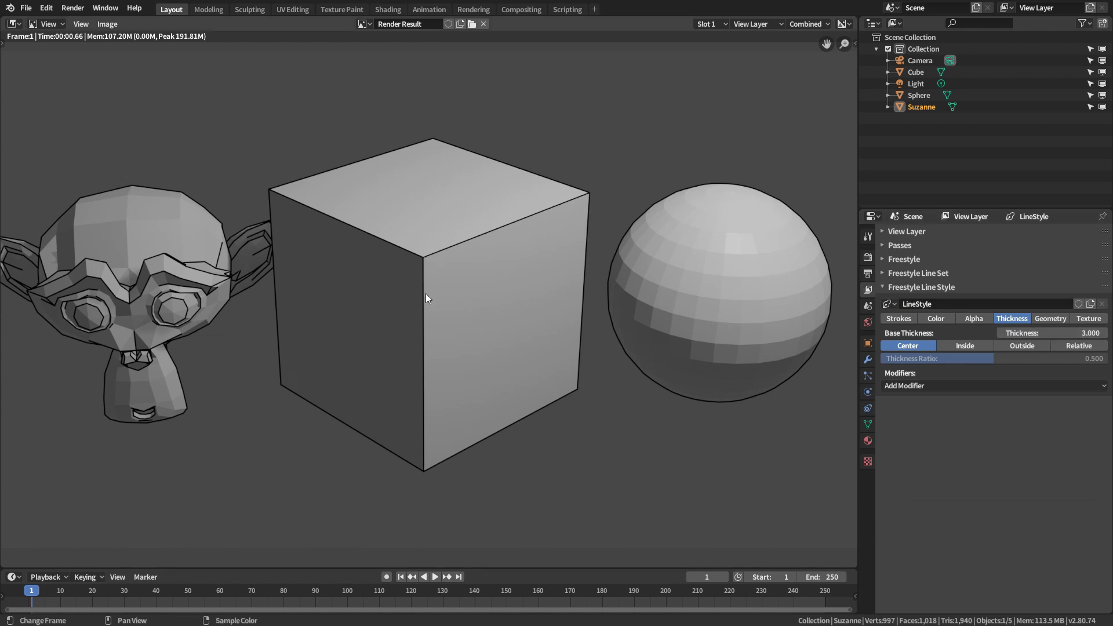
{"action": "left_click", "coordinate": [1079, 332]}
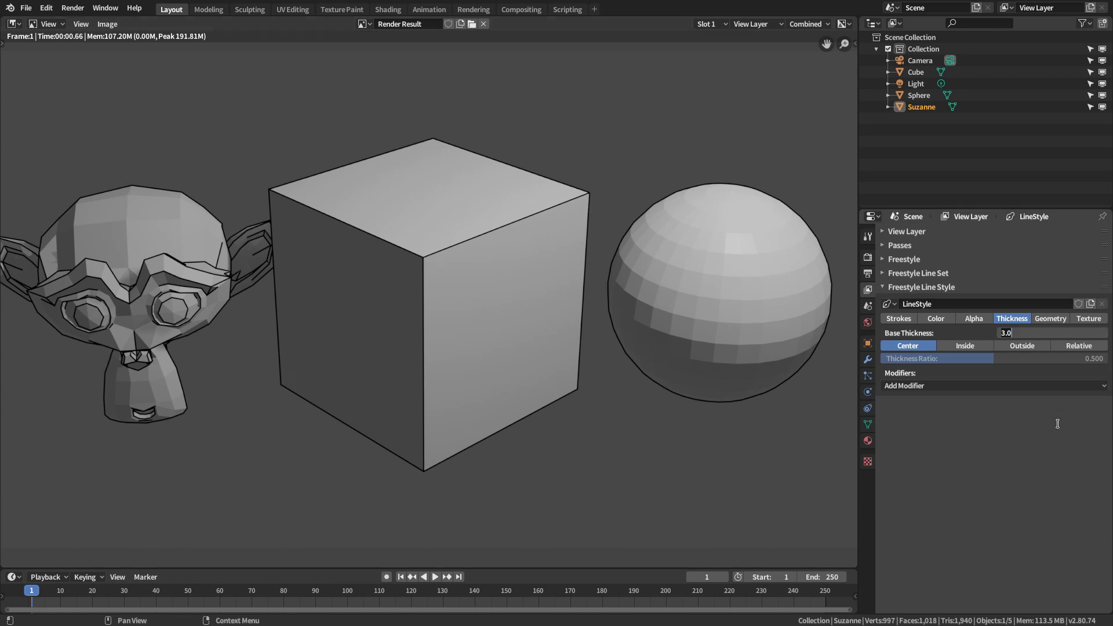
{"action": "key", "text": "Return"}
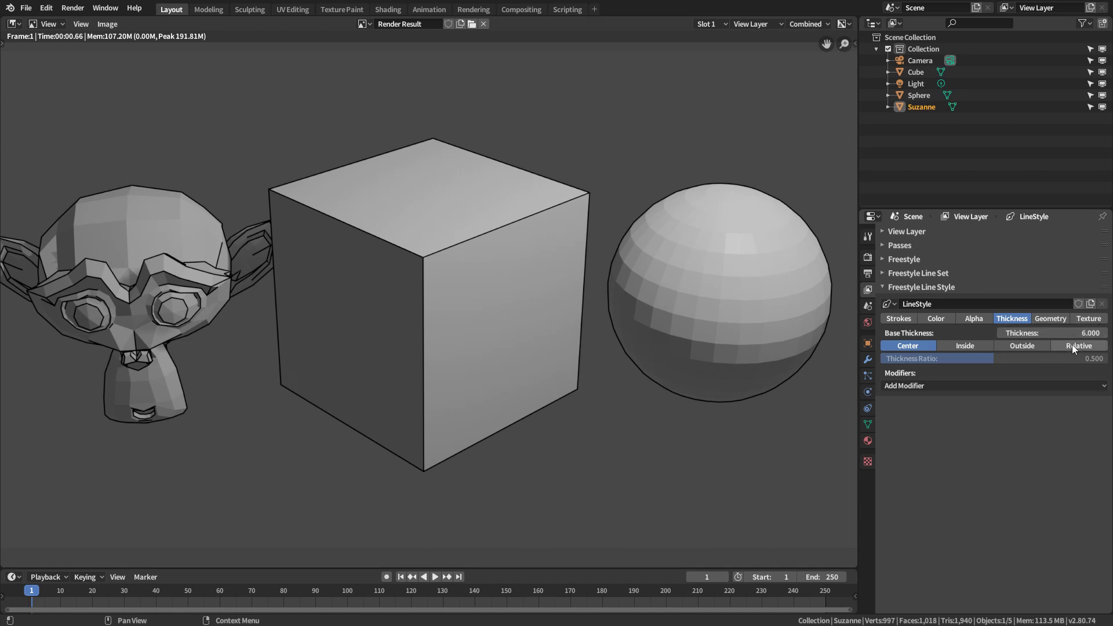
{"action": "key", "text": "F12"}
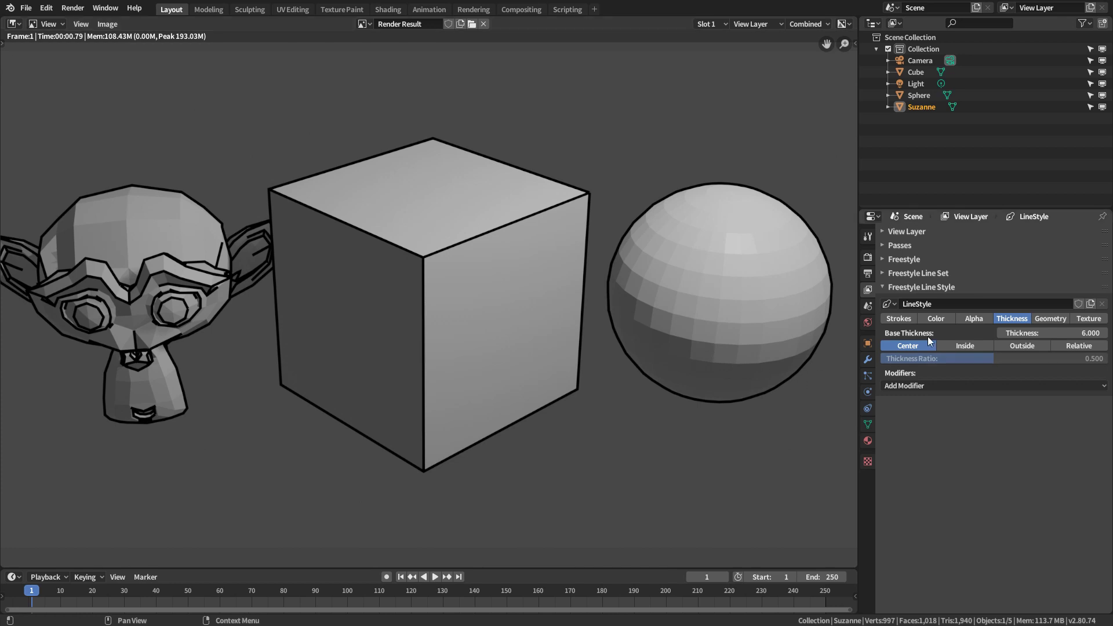
- Set the line style's base color to a medium blue with hue 0.630, saturation 0.623 and value 0.620, and render the scene
{"action": "left_click", "coordinate": [936, 320]}
{"action": "left_click", "coordinate": [1029, 334]}
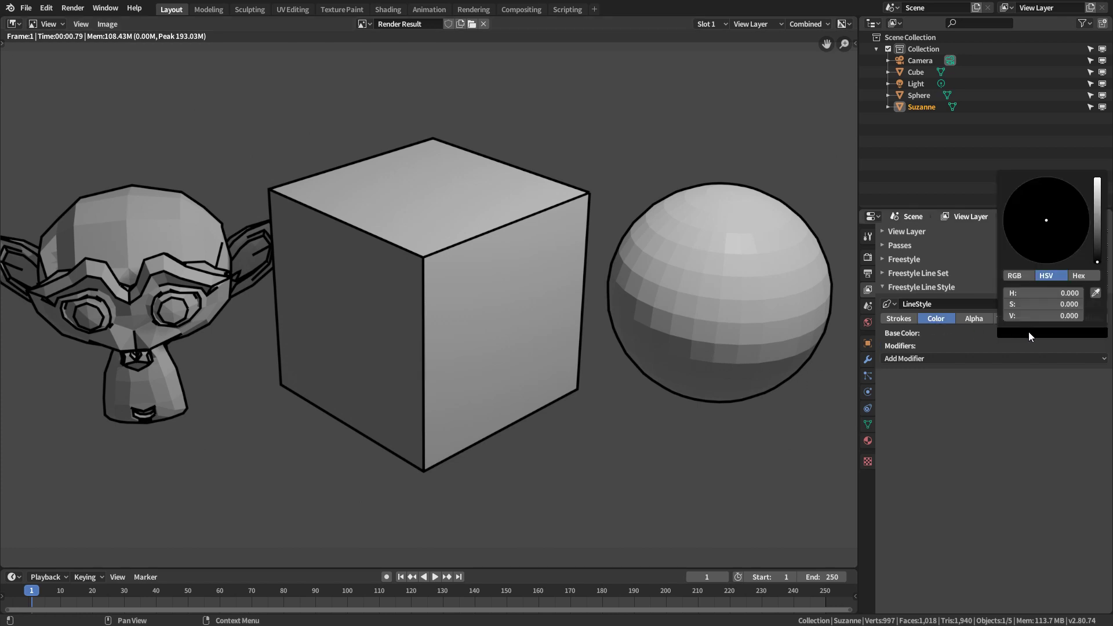
{"action": "left_click", "coordinate": [1098, 210]}
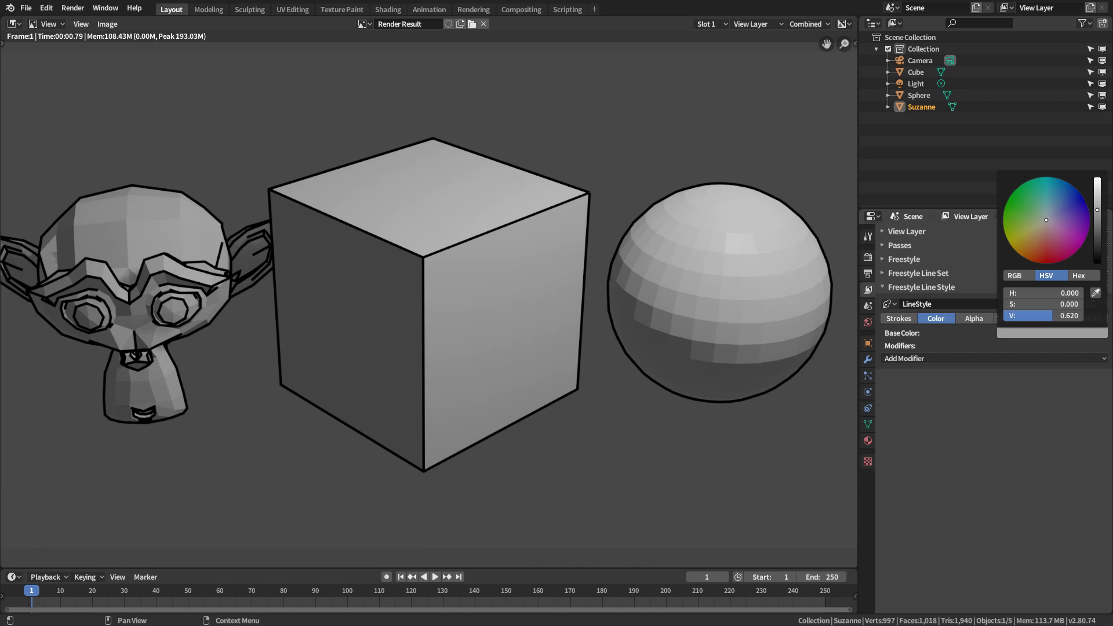
{"action": "left_click", "coordinate": [1066, 200]}
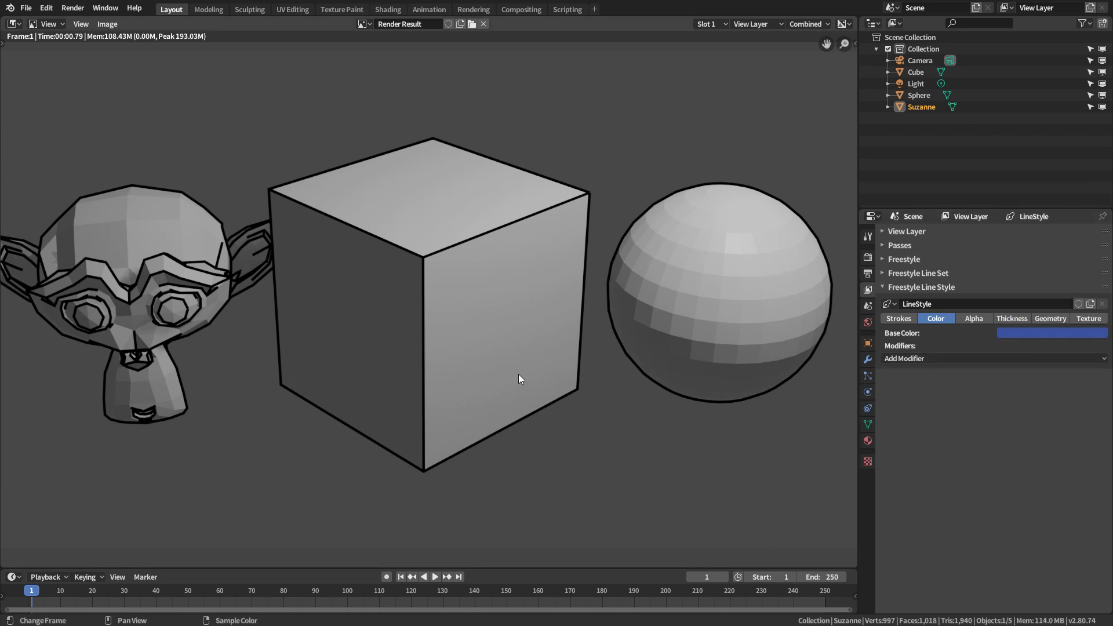
{"action": "key", "text": "F12"}
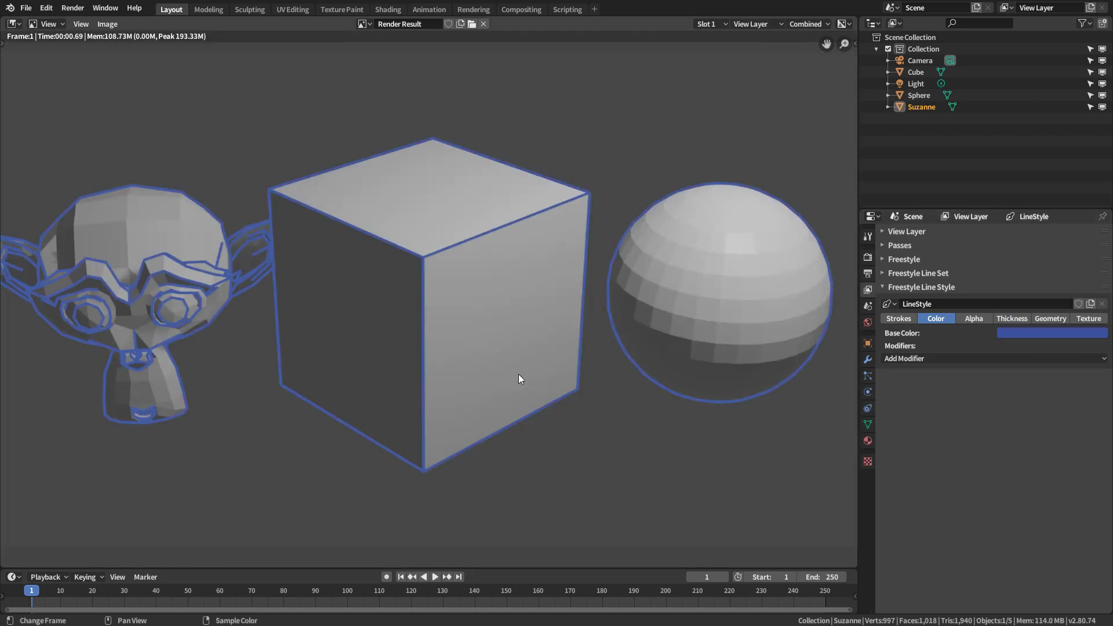
- Darken the line style's base color to navy blue and view the line style's alpha transparency options
{"action": "left_click", "coordinate": [1036, 335]}
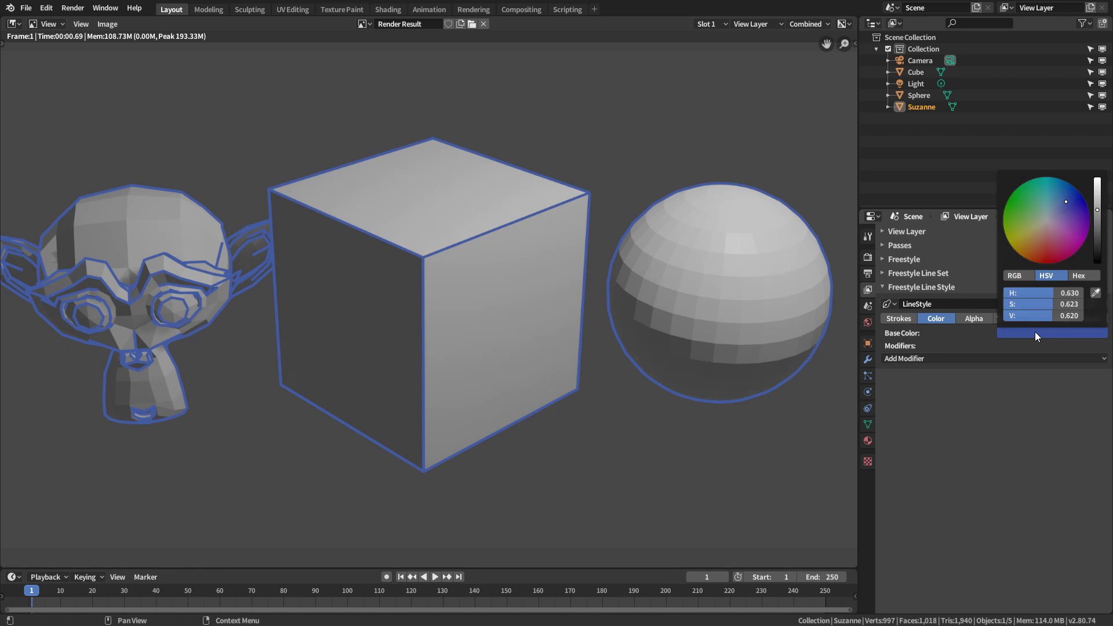
{"action": "left_click", "coordinate": [1097, 243]}
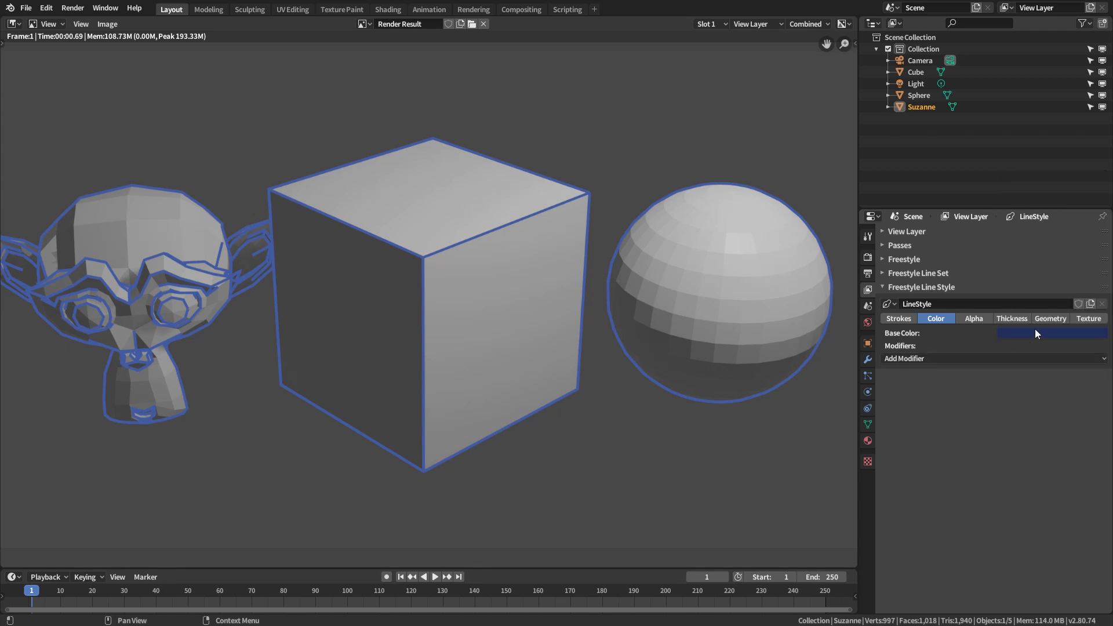
{"action": "left_click", "coordinate": [1023, 317]}
{"action": "left_click", "coordinate": [975, 318]}
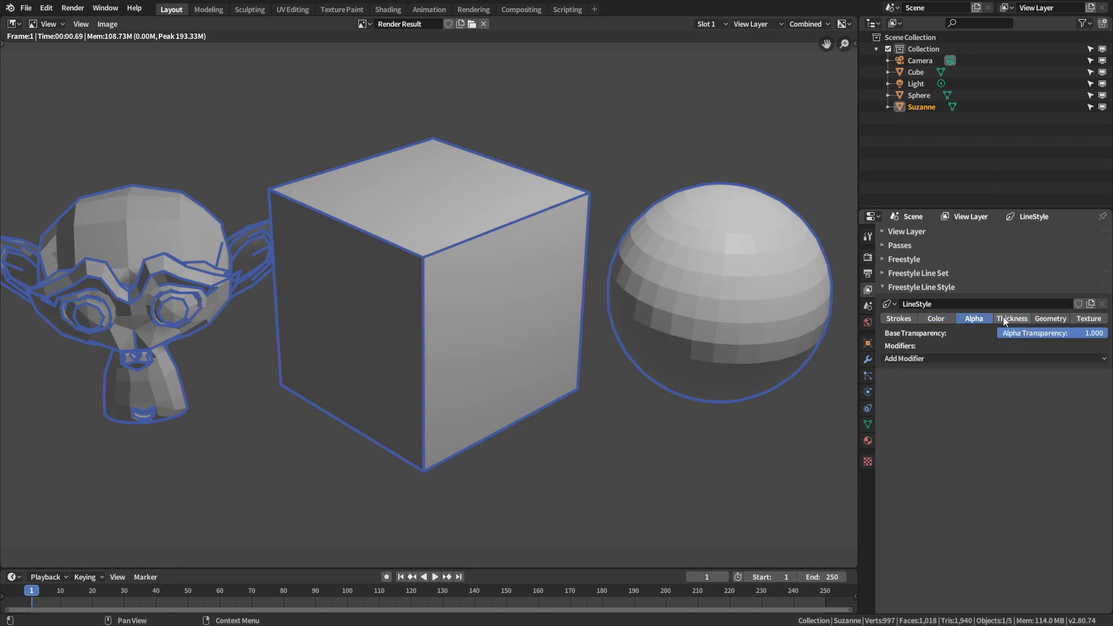
- Add a Noise modifier to the line style's thickness and render the scene
{"action": "left_click", "coordinate": [1004, 320]}
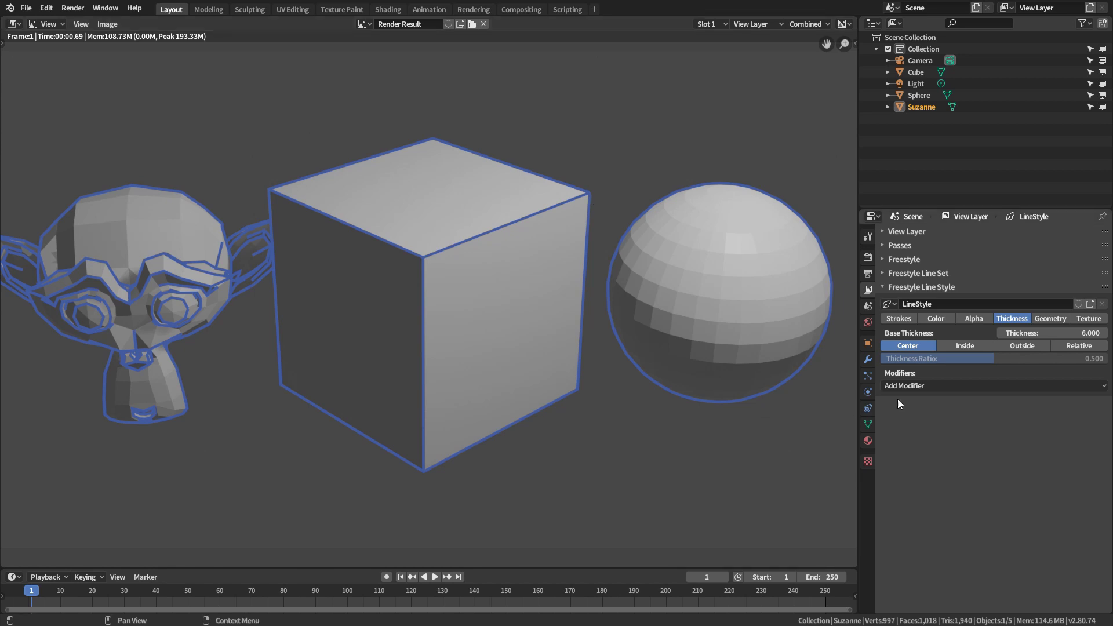
{"action": "left_click", "coordinate": [916, 386]}
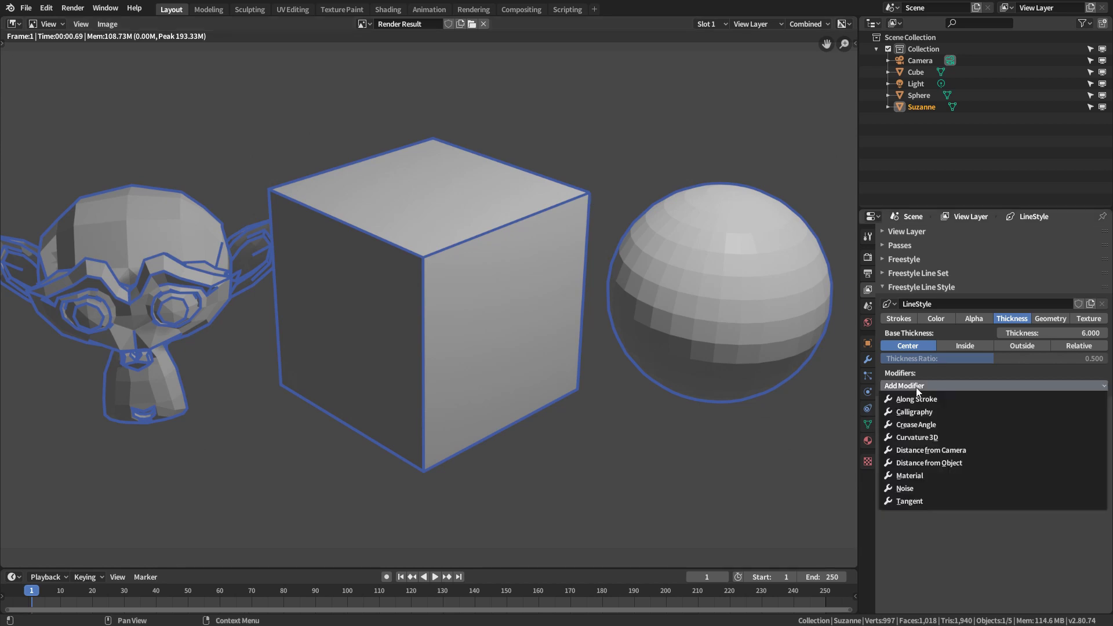
{"action": "left_click", "coordinate": [909, 488]}
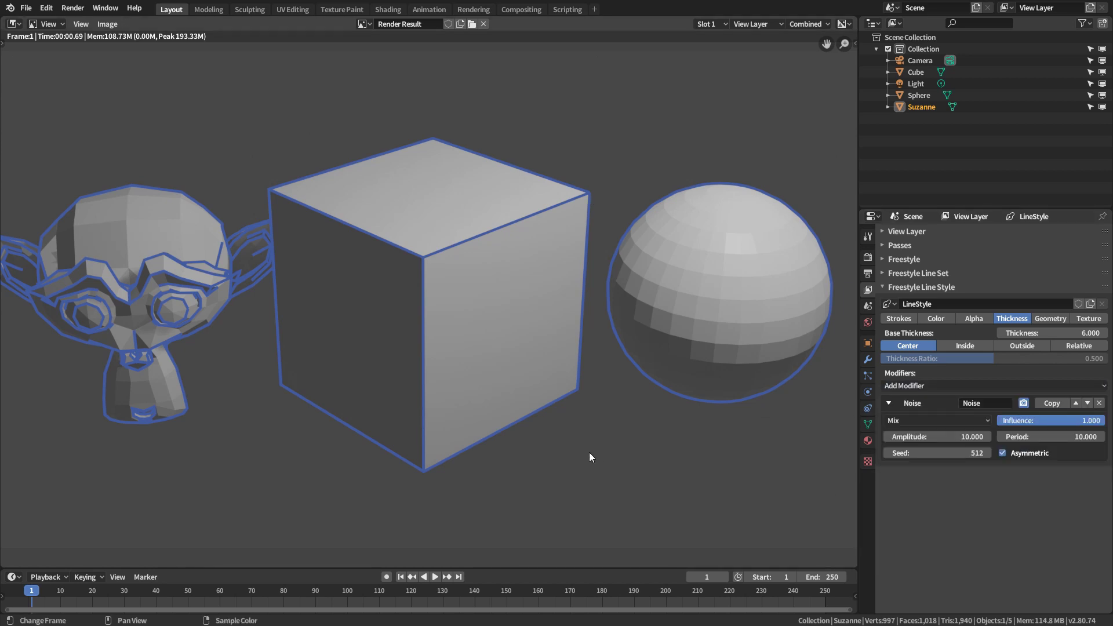
{"action": "key", "text": "F12"}
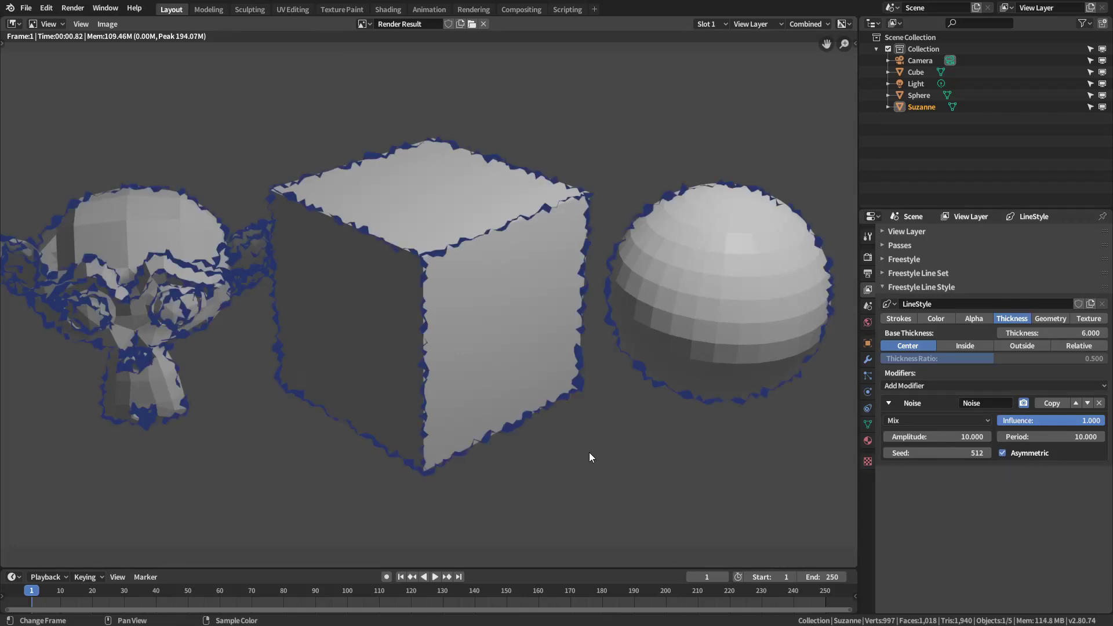